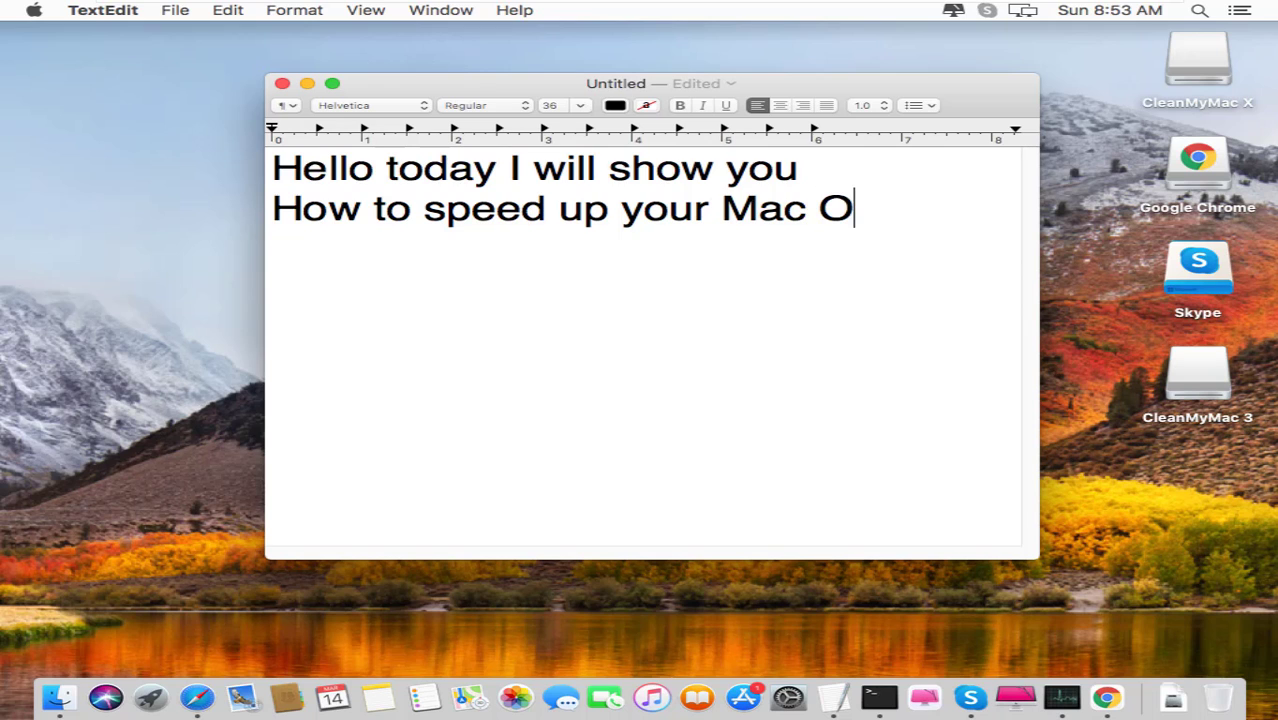
Switch to CleanMyMac 3, run a Smart Cleanup scan of the Mac, and try to clean the junk it finds.
left_click(307, 83)
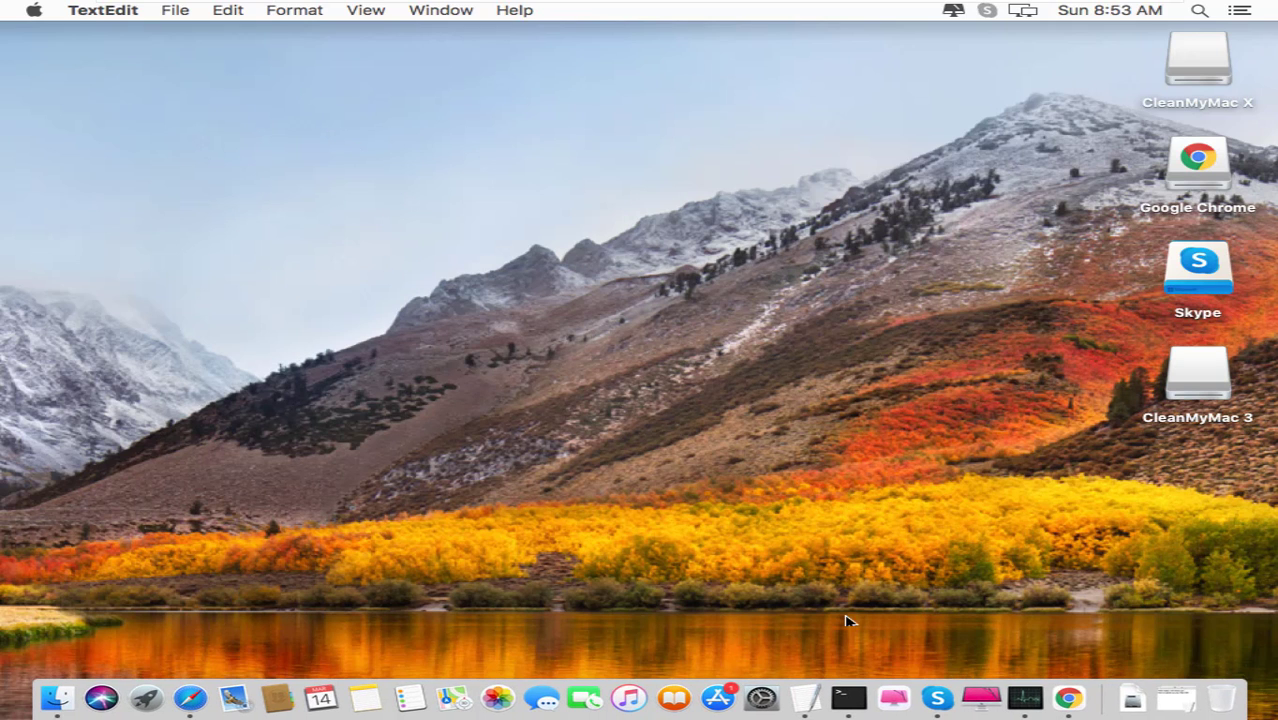
left_click(980, 697)
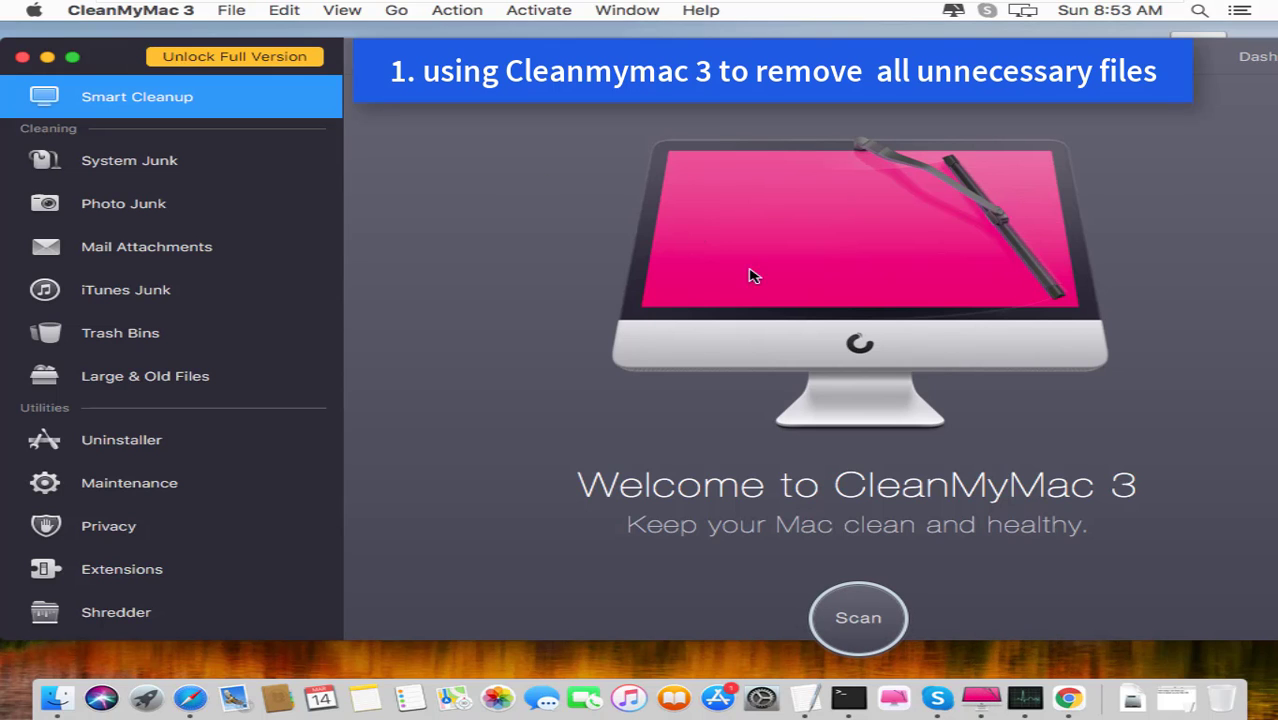
left_click(860, 630)
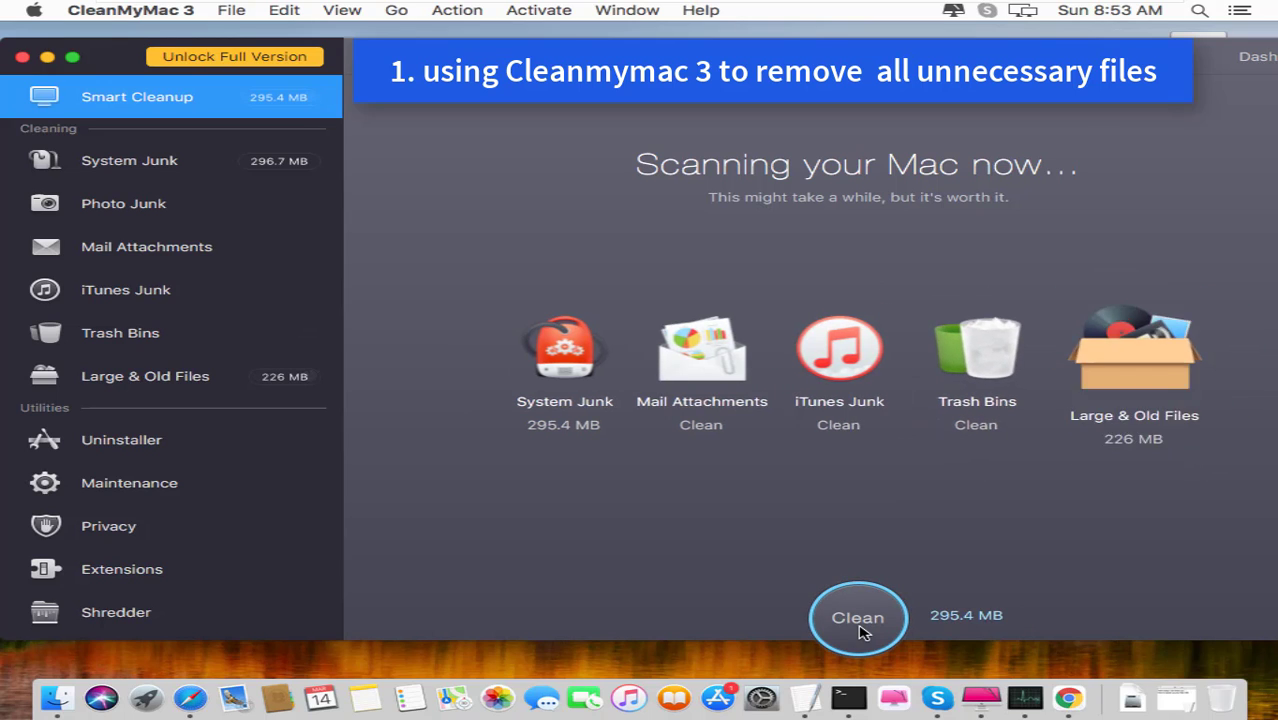
left_click(872, 618)
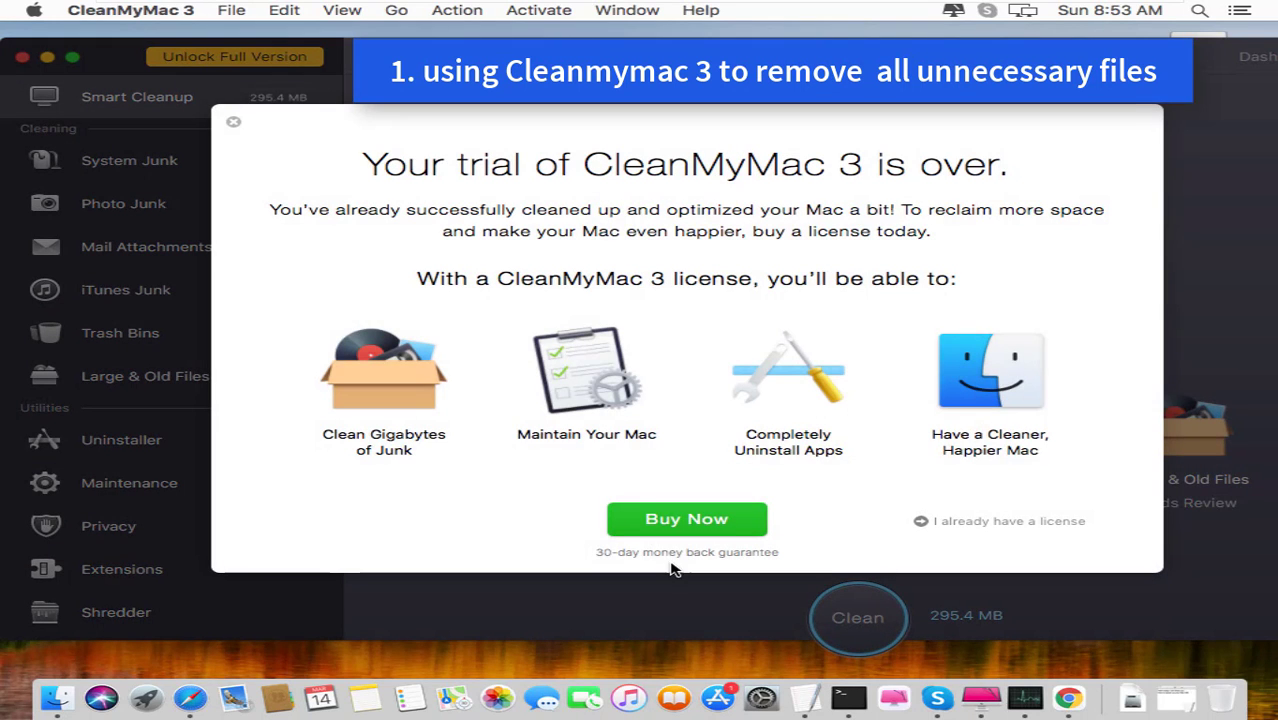
left_click(232, 121)
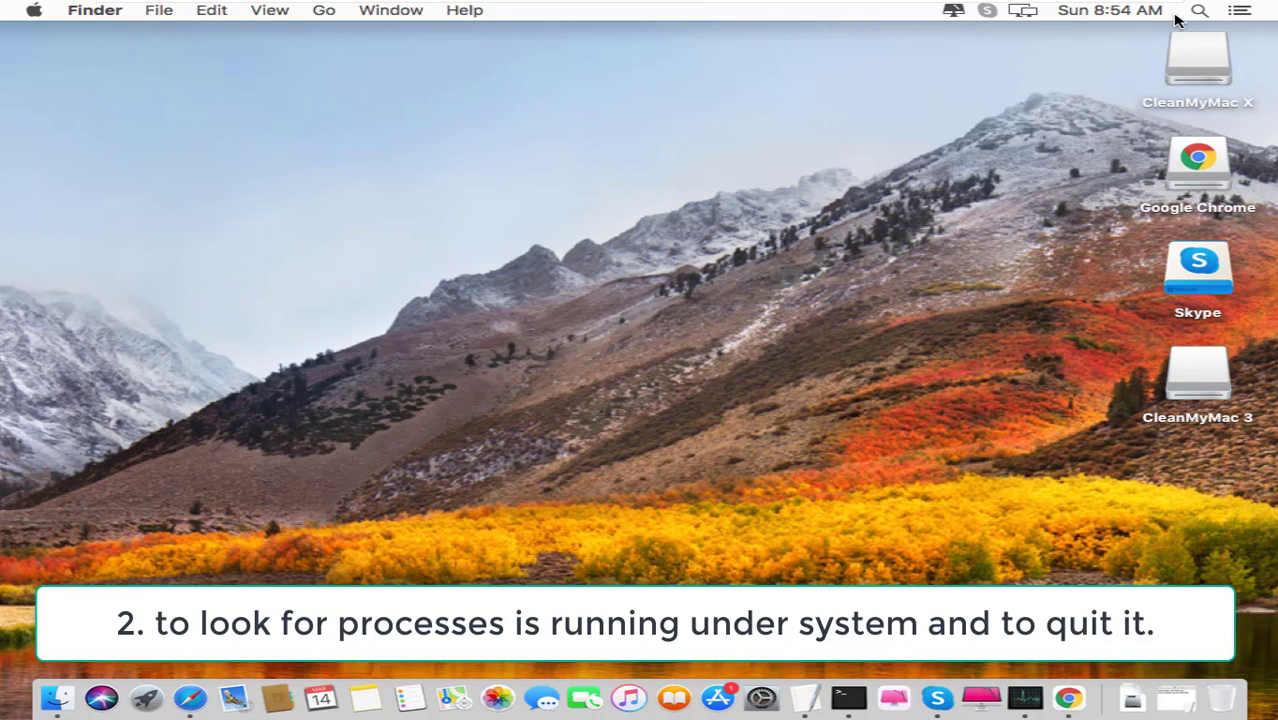
Find and open Activity Monitor through Spotlight and sort the processes by CPU usage, highest first.
left_click(1199, 11)
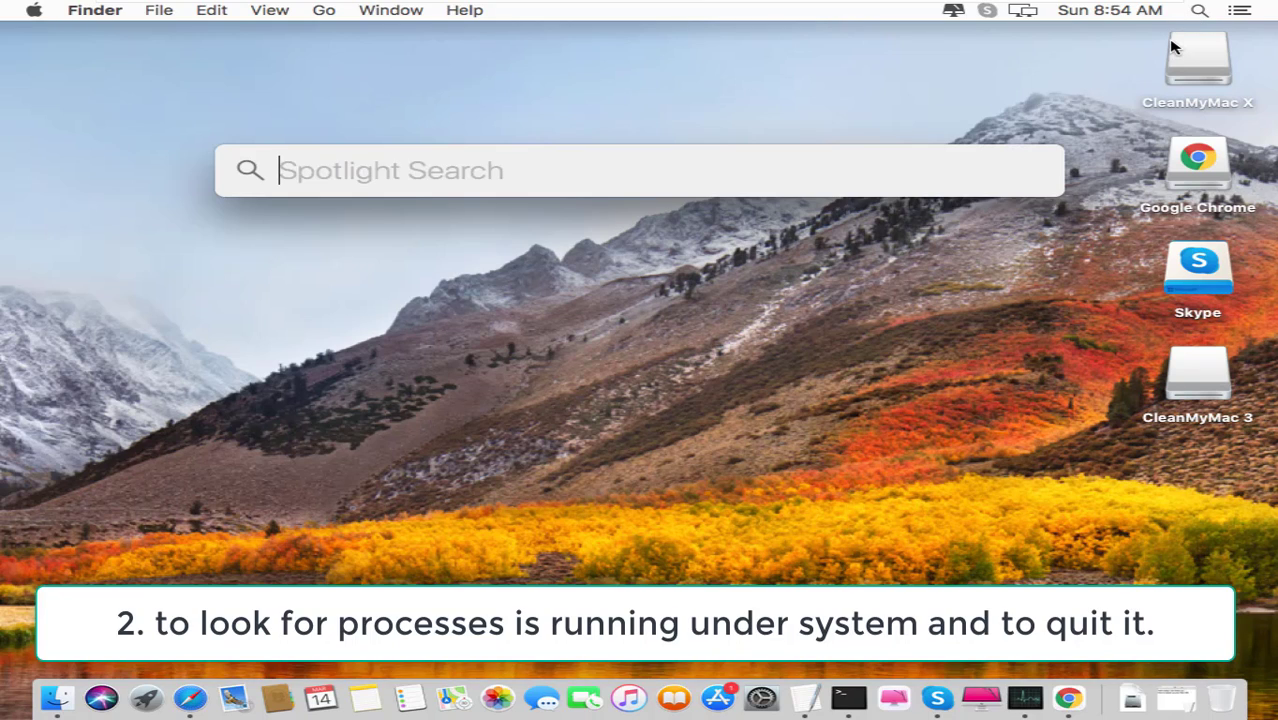
type("Act")
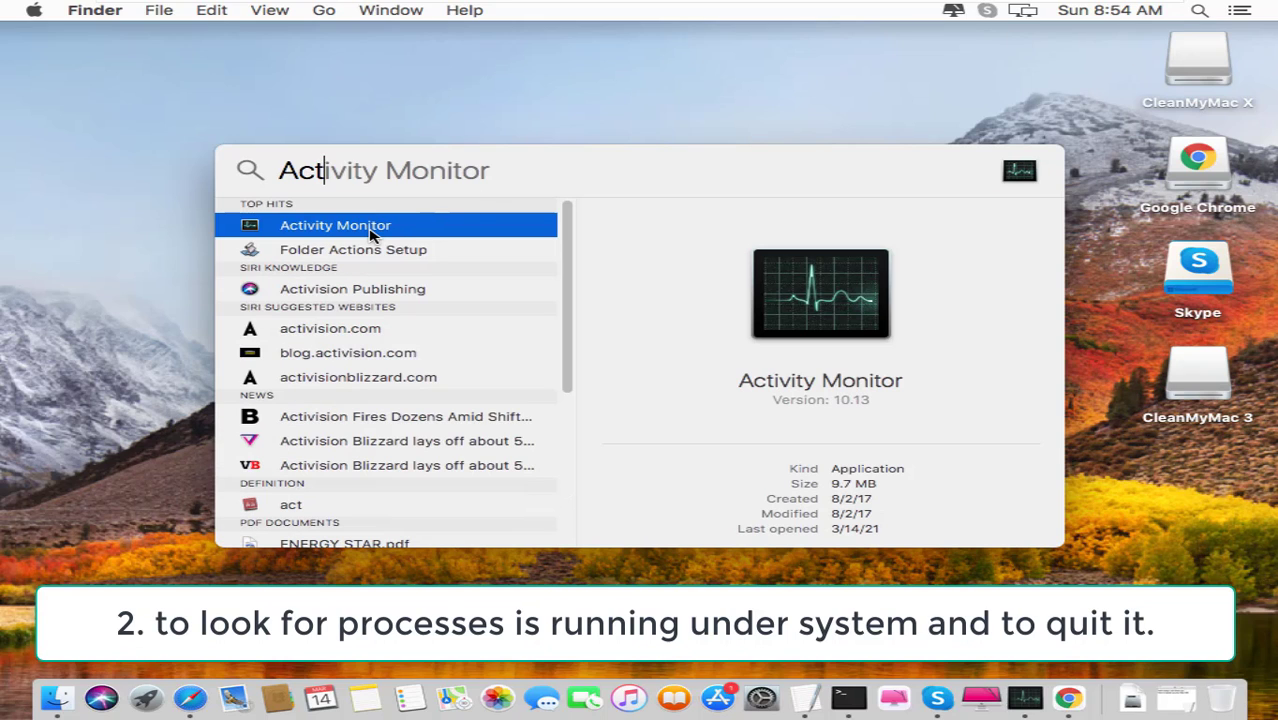
left_click(370, 229)
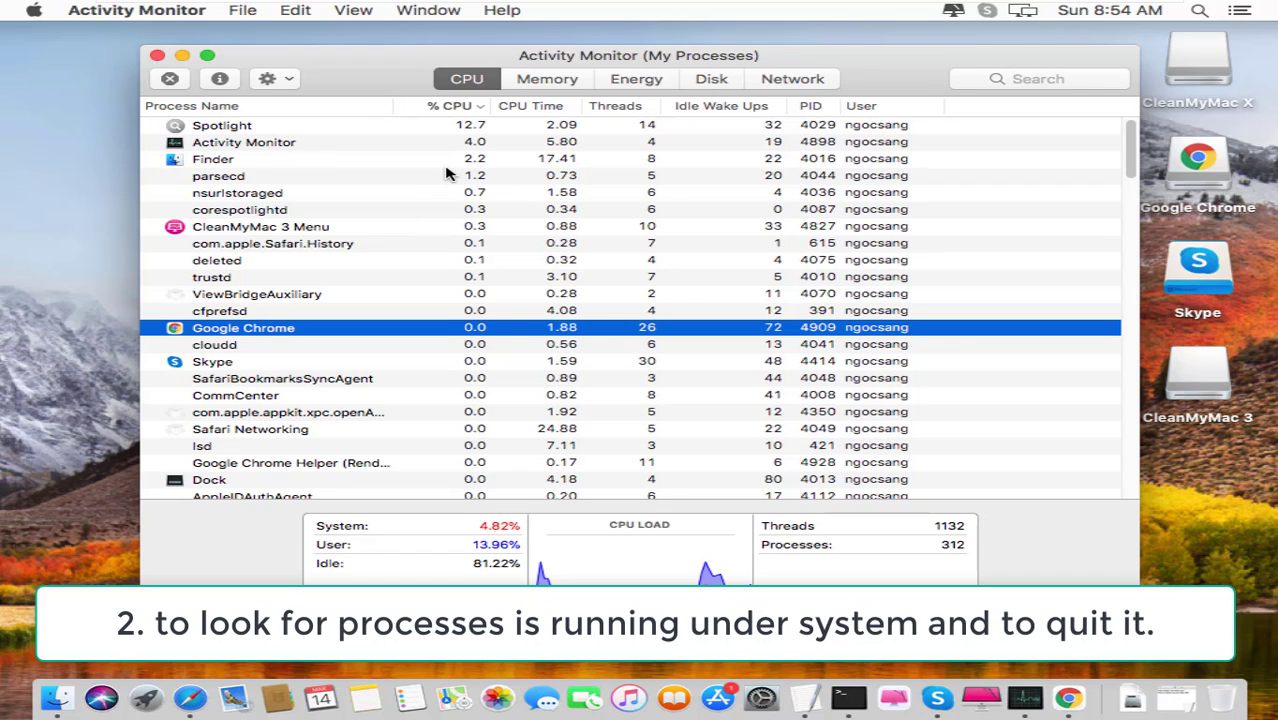
left_click(457, 106)
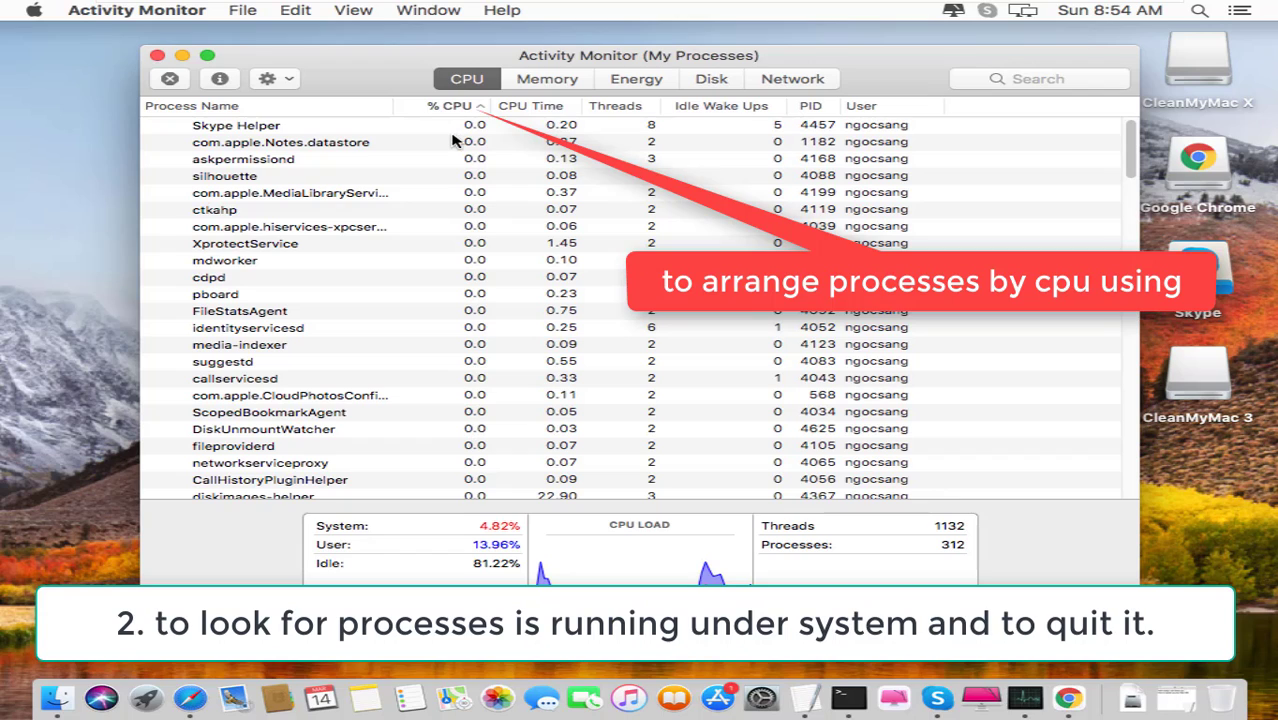
left_click(458, 107)
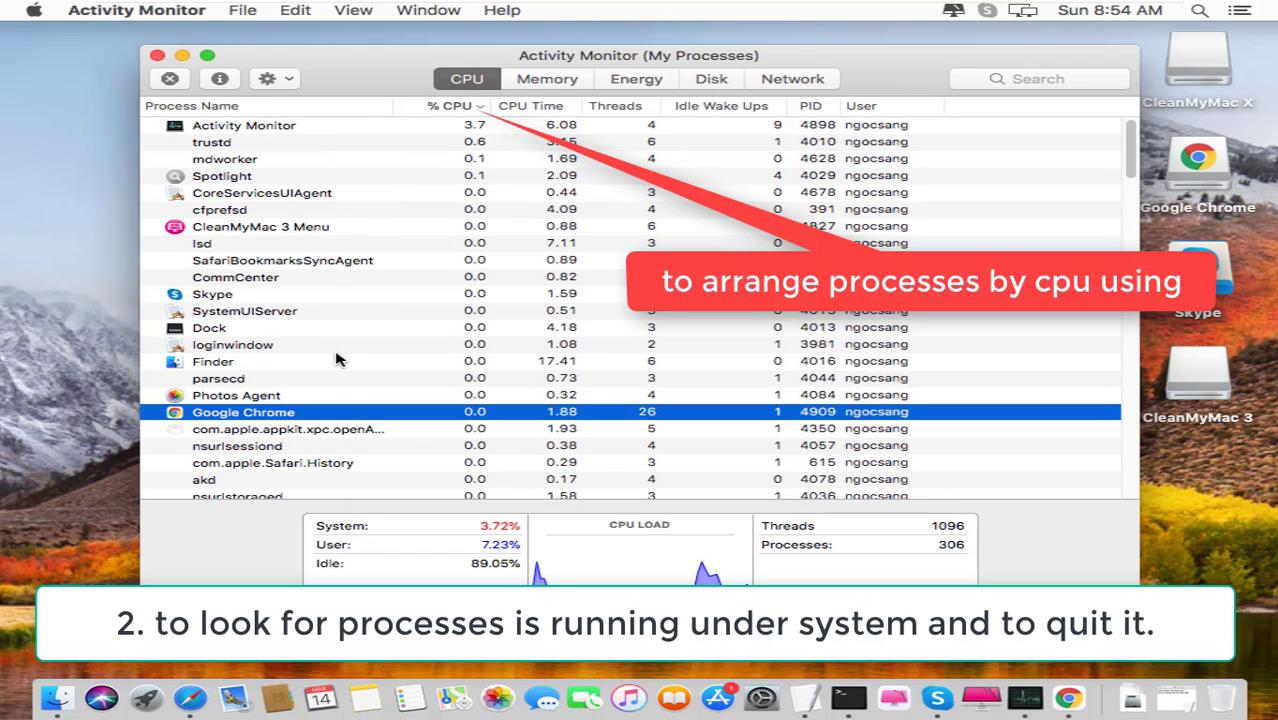
Force quit the Google Chrome process.
left_click(295, 132)
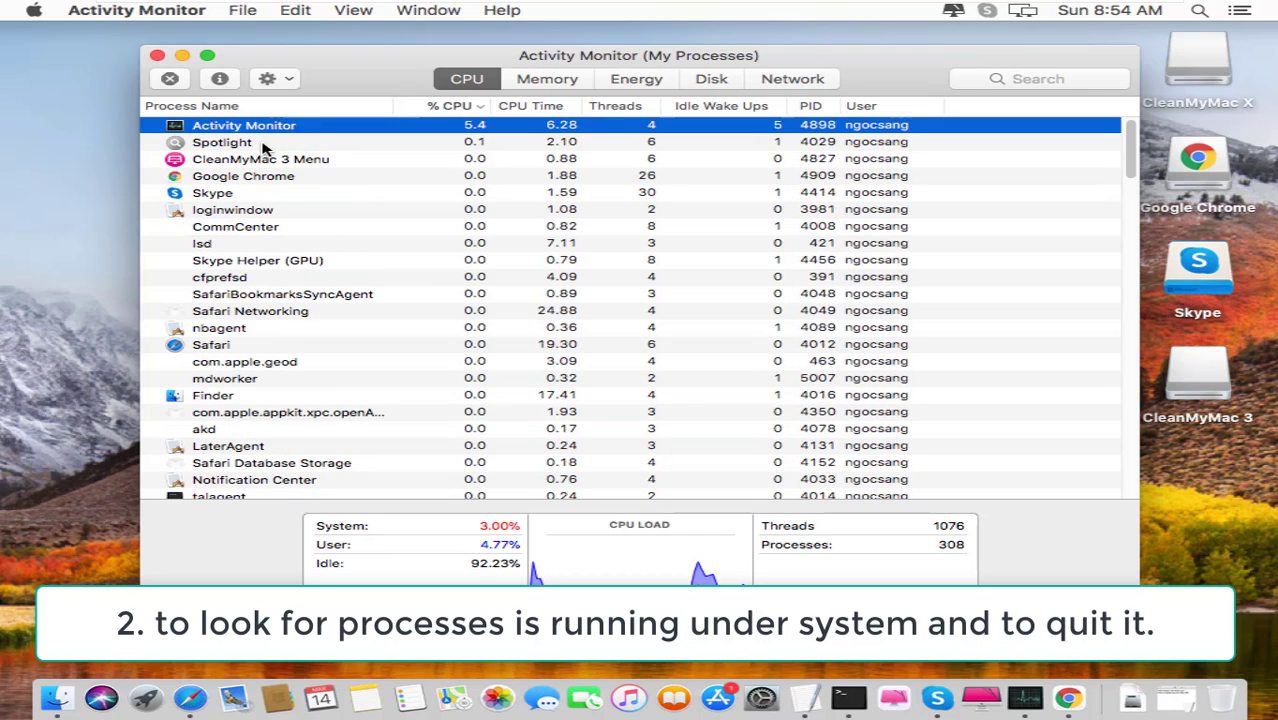
left_click(264, 149)
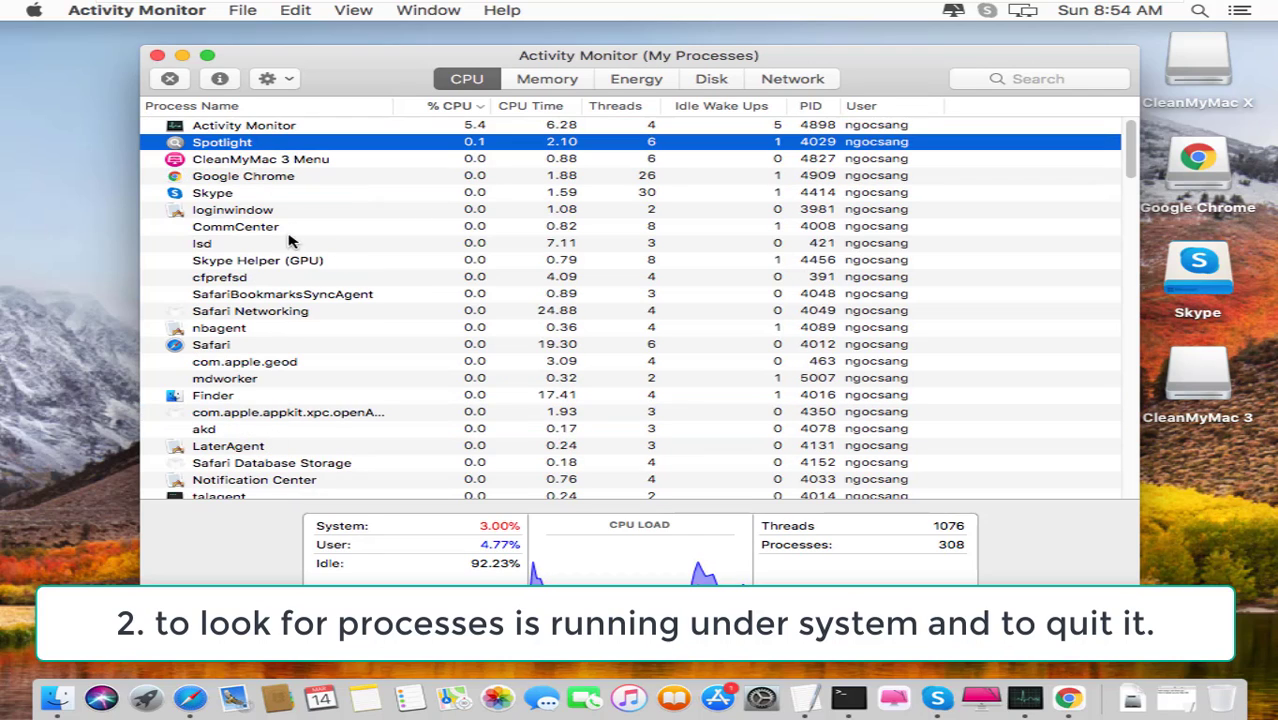
left_click(288, 182)
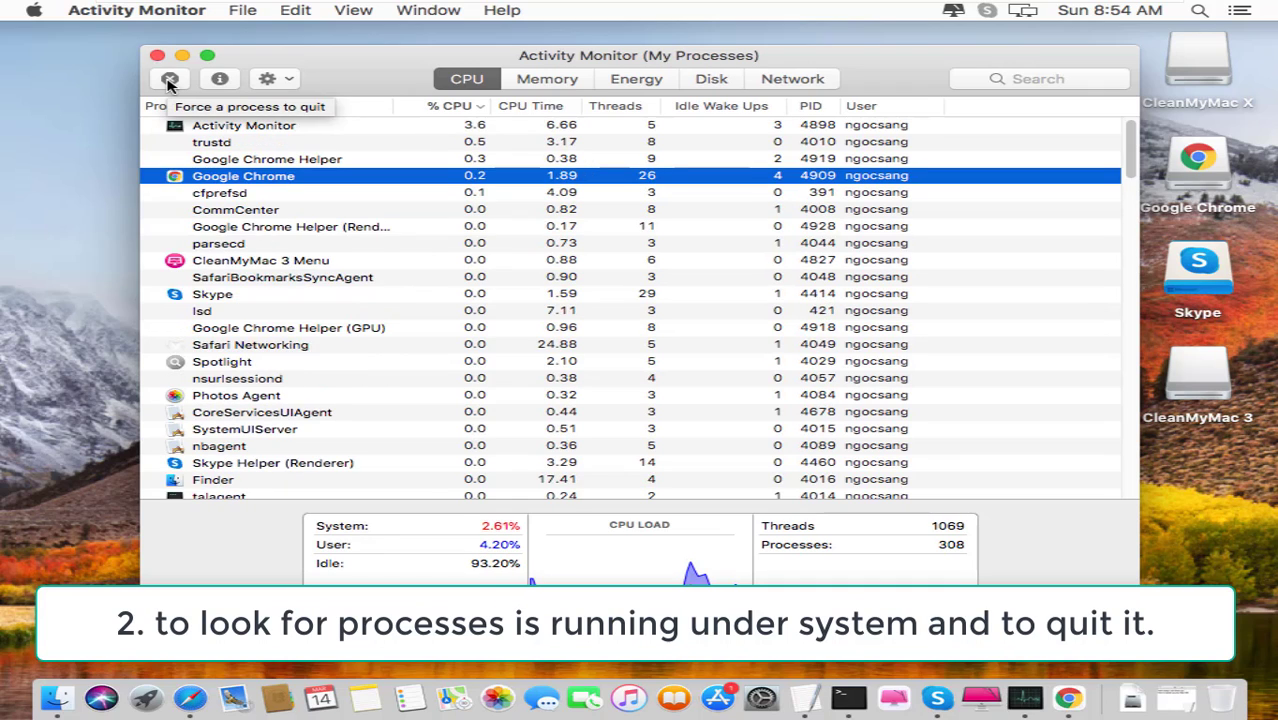
left_click(169, 80)
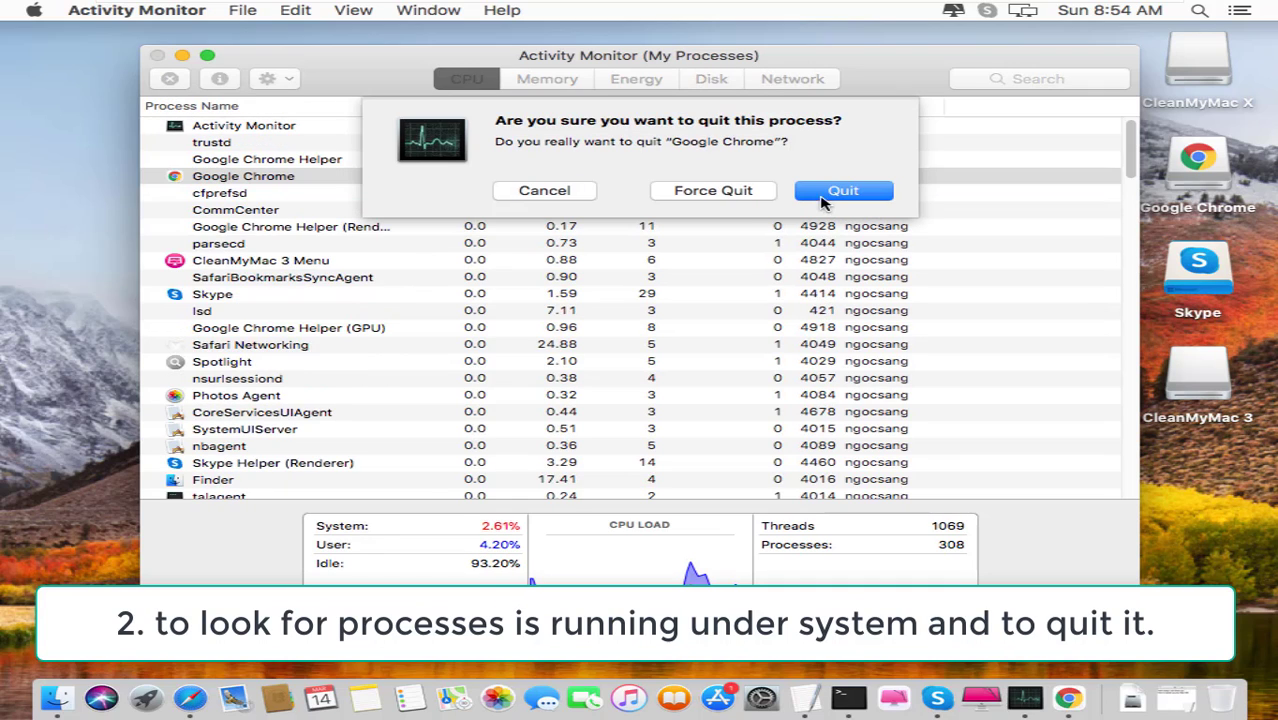
left_click(738, 197)
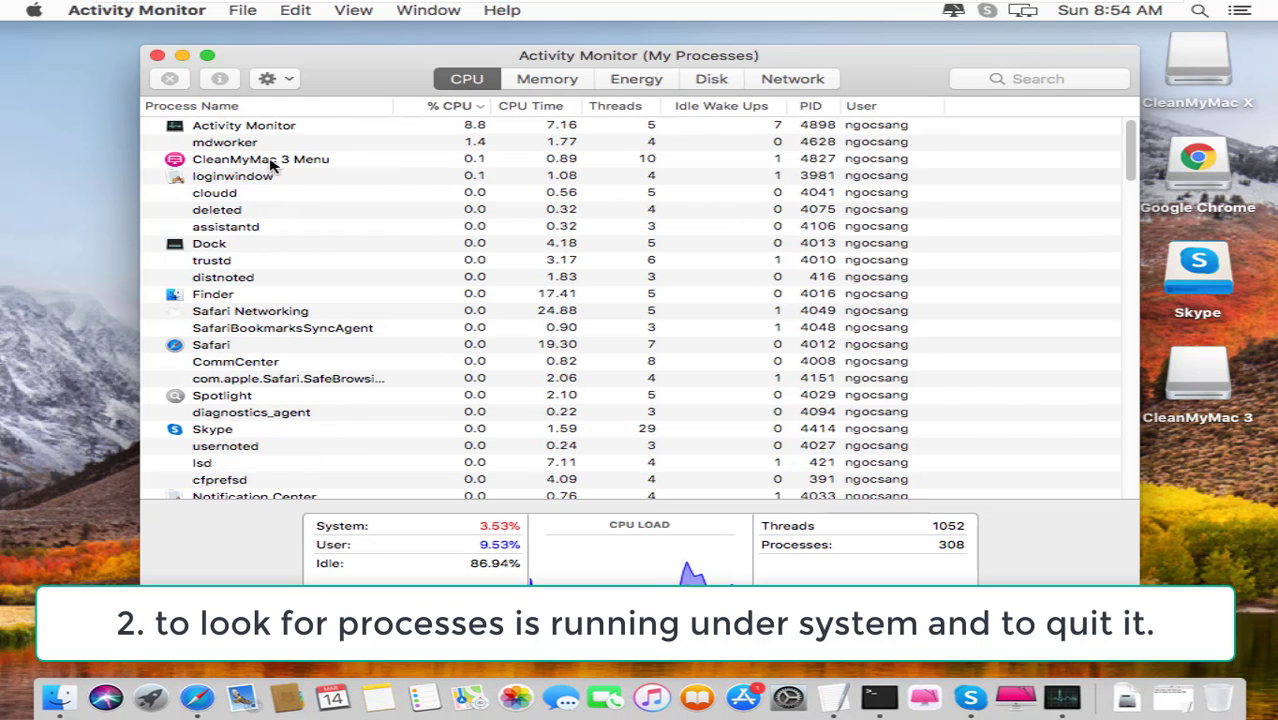
Force quit the CleanMyMac 3 Menu process and close the process list window.
left_click(277, 160)
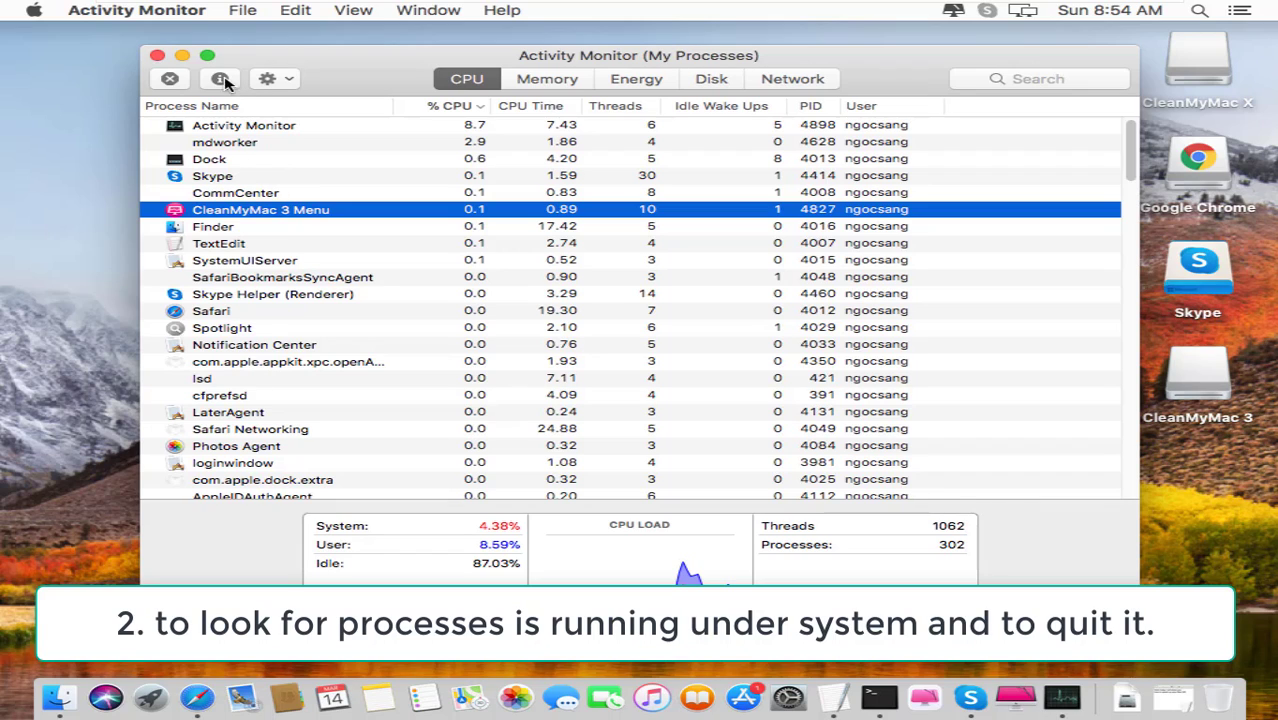
left_click(172, 80)
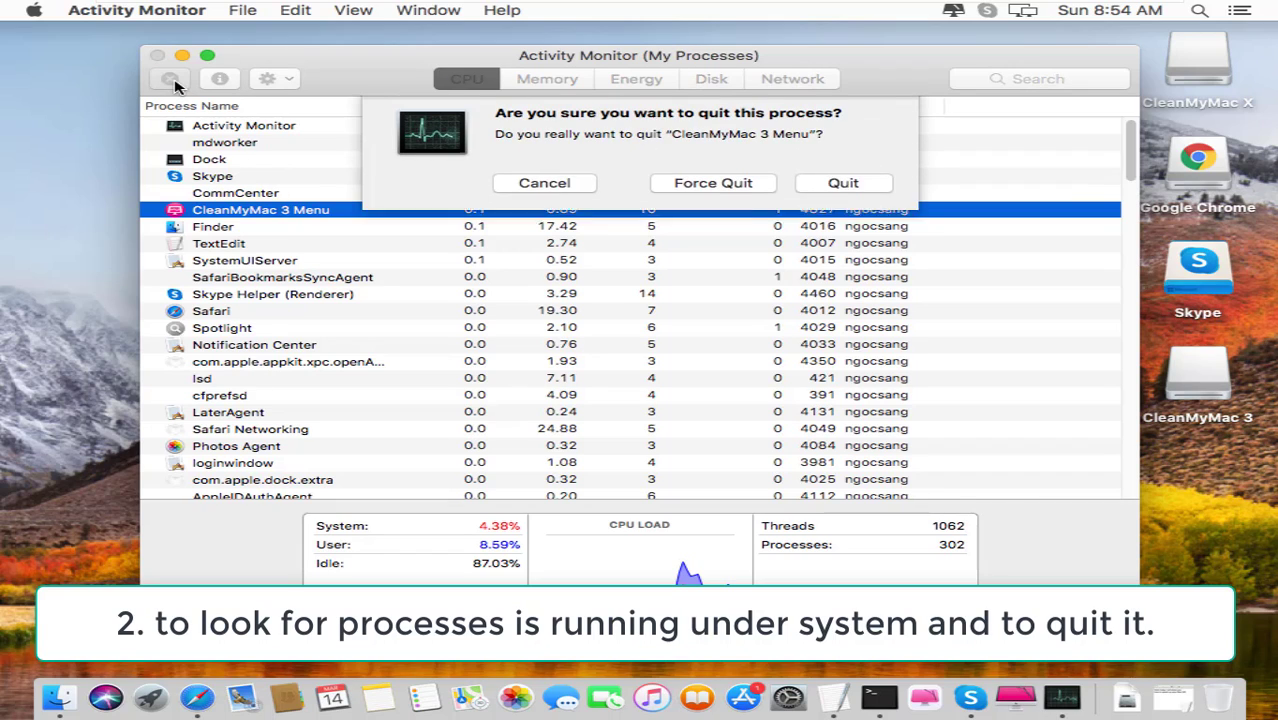
left_click(730, 191)
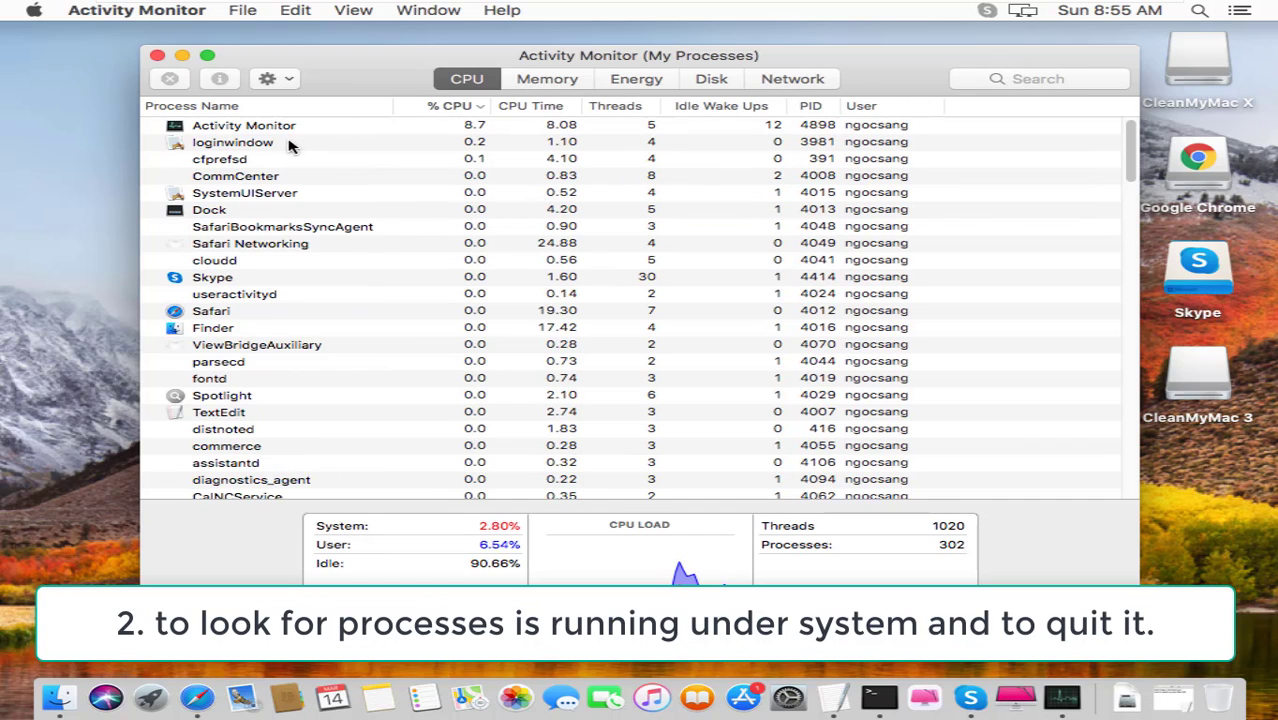
left_click(157, 57)
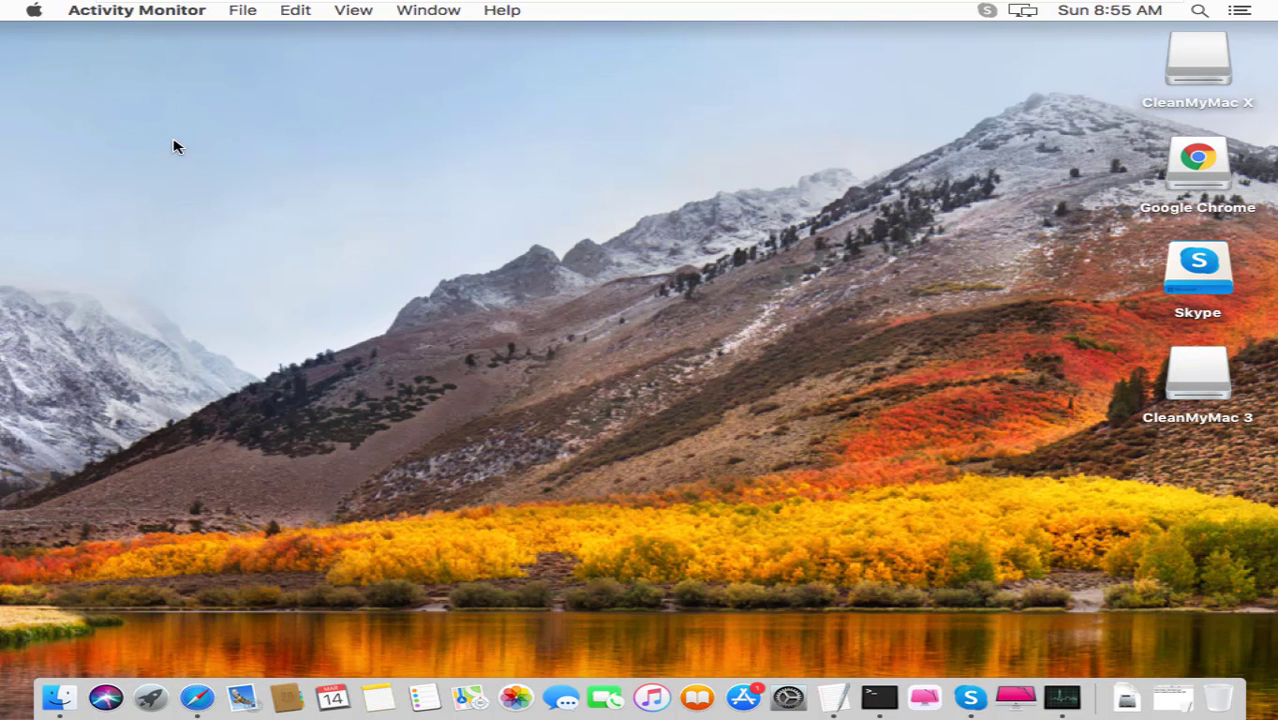
Open the frequently visited YouTube page in Safari and close the browser window without quitting the app.
left_click(197, 698)
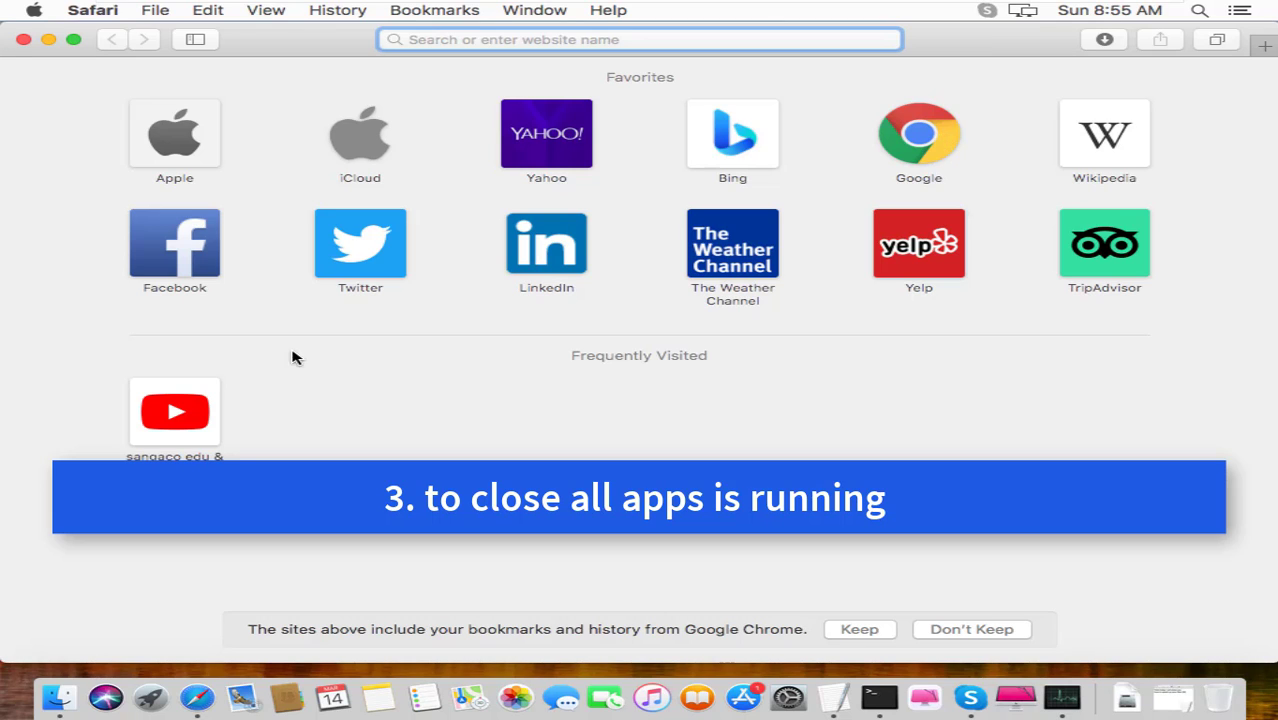
left_click(200, 425)
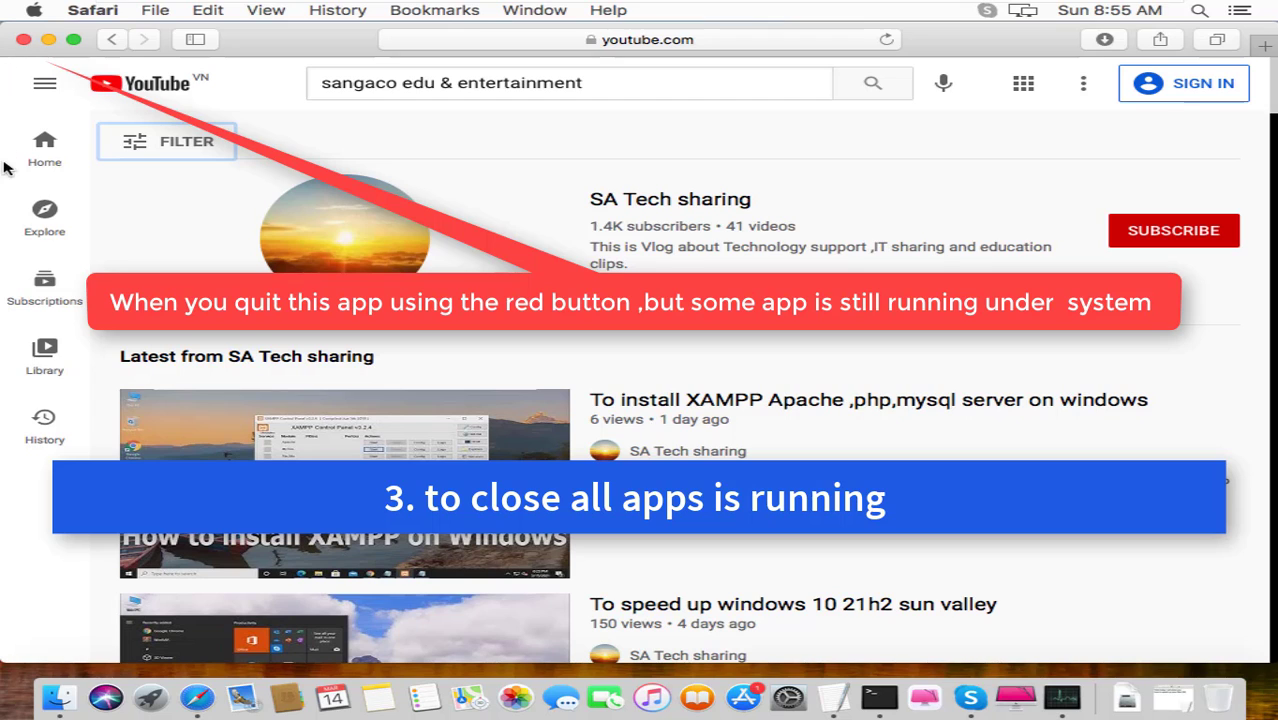
left_click(24, 40)
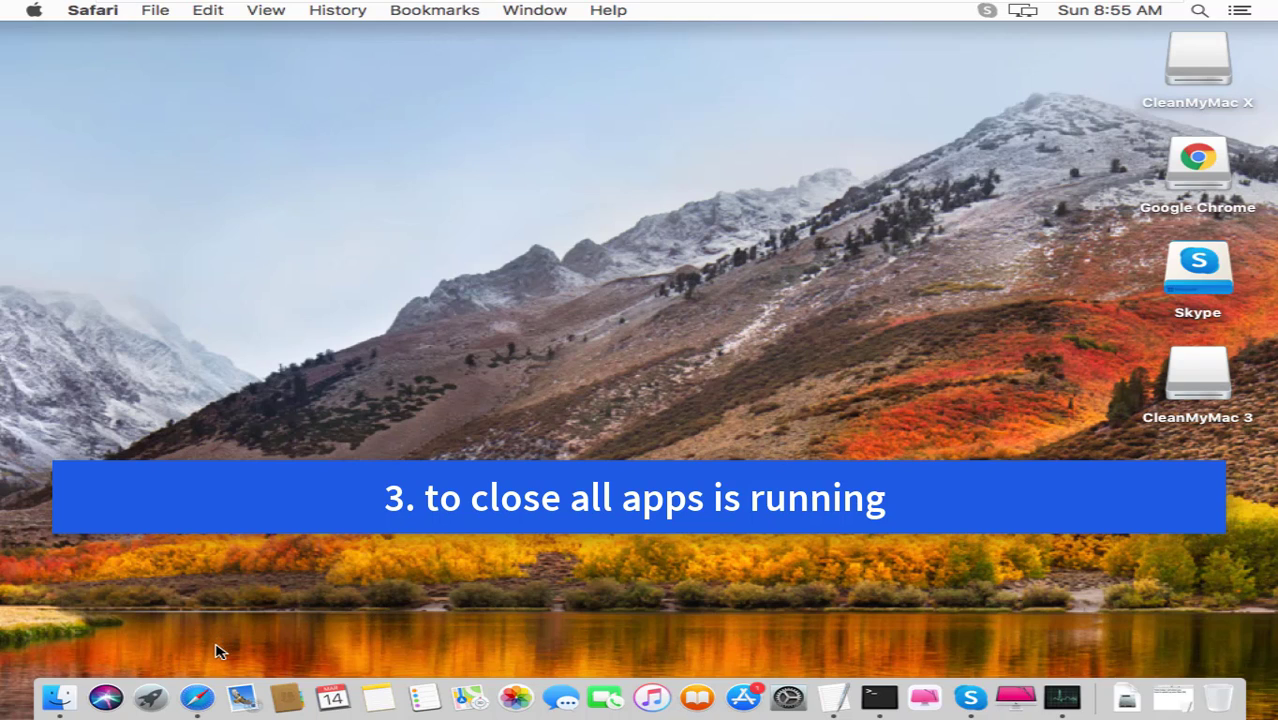
Quit the running apps Safari, Terminal, Skype and Activity Monitor completely from the Dock.
right_click(196, 699)
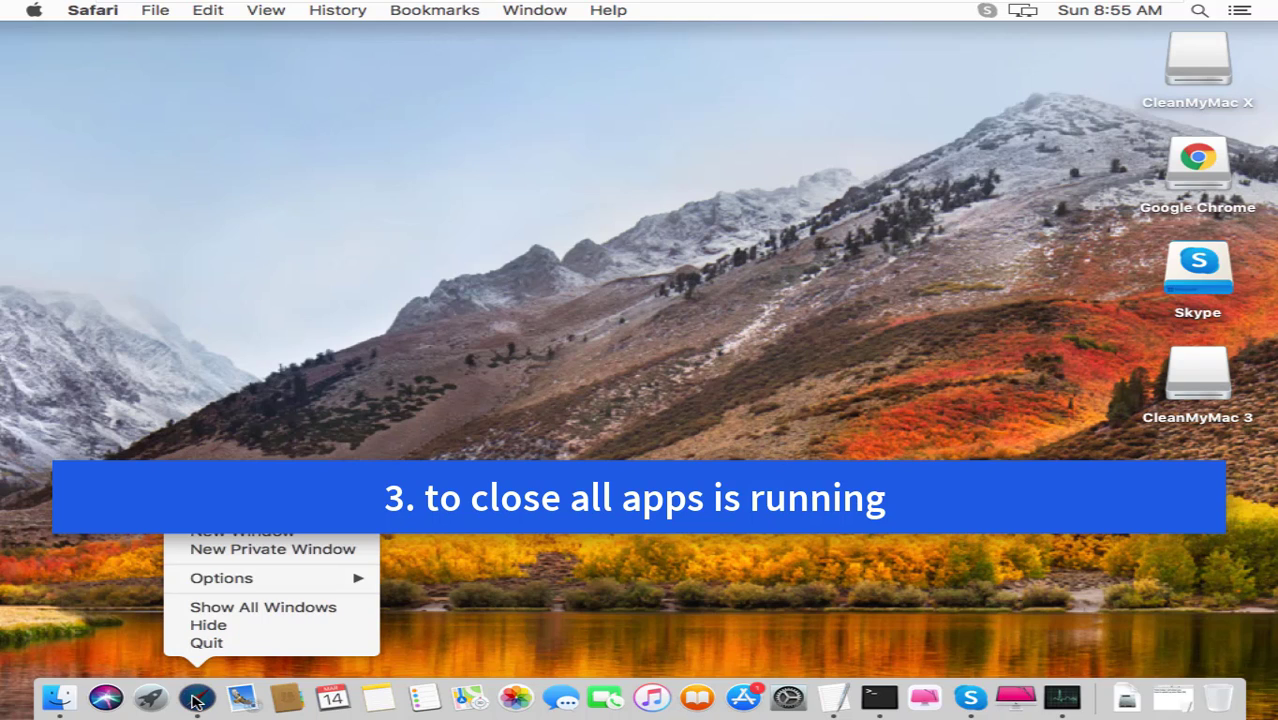
left_click(224, 645)
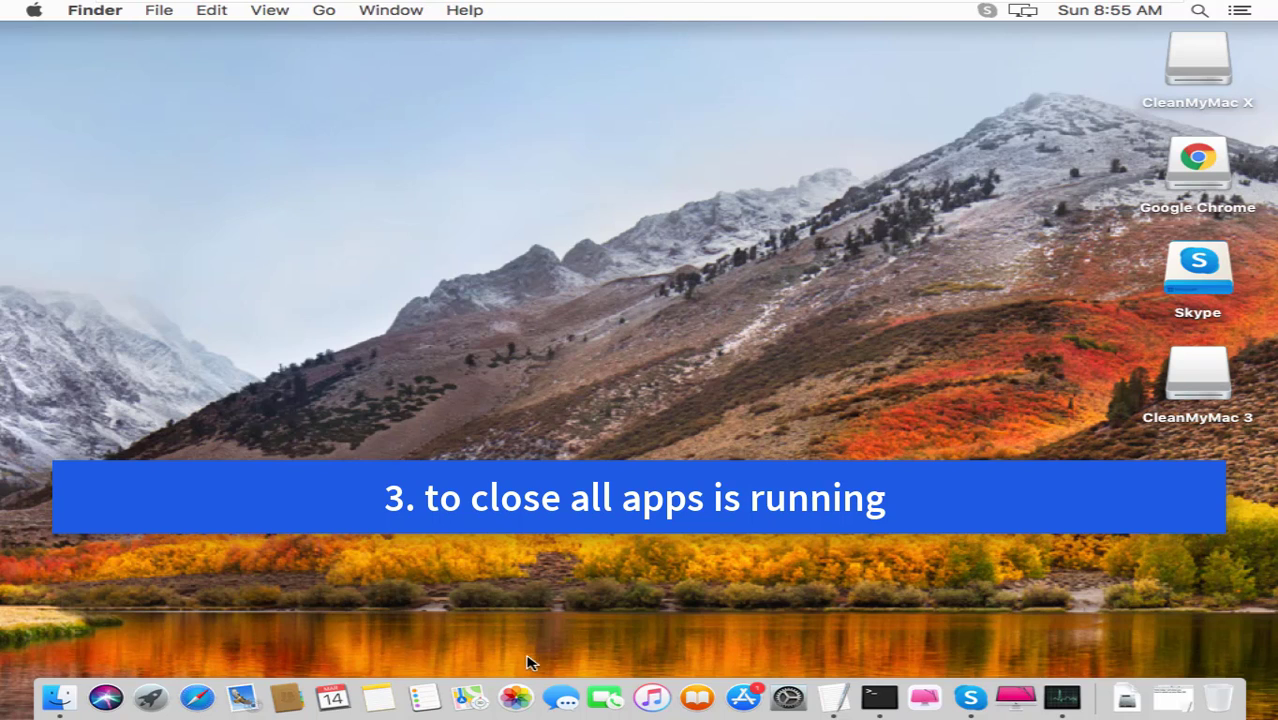
right_click(885, 701)
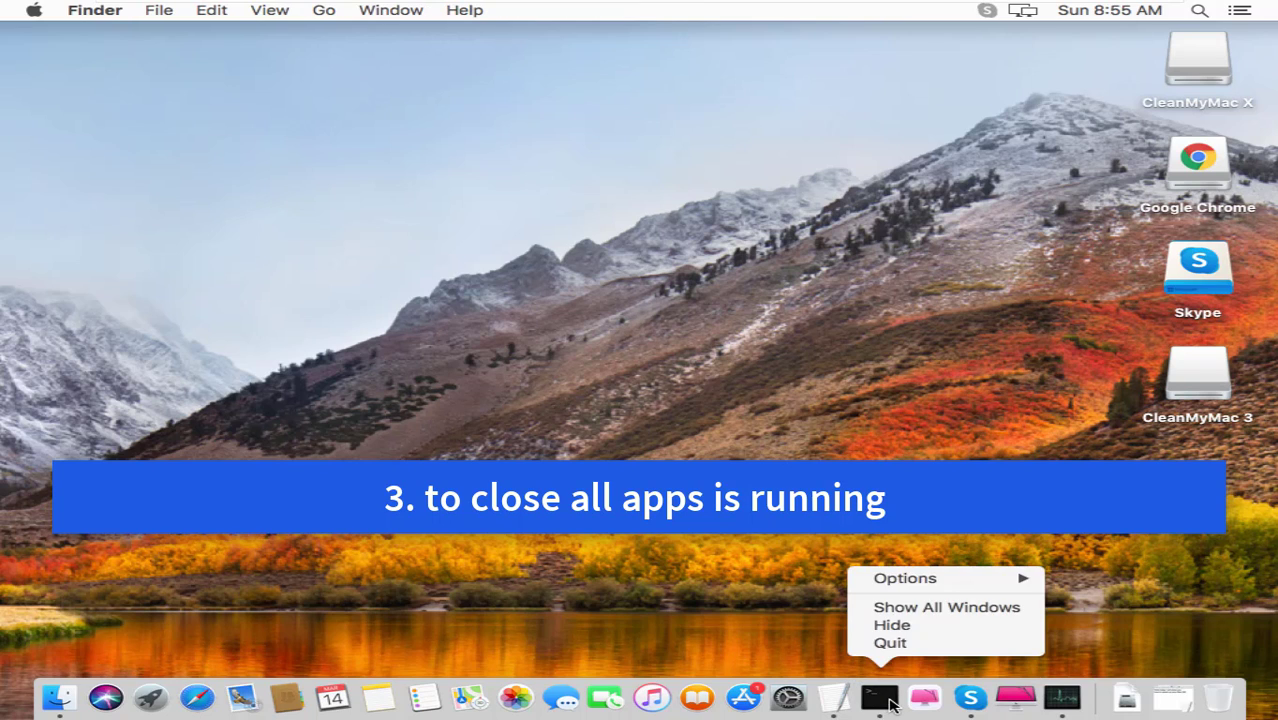
left_click(901, 646)
right_click(962, 698)
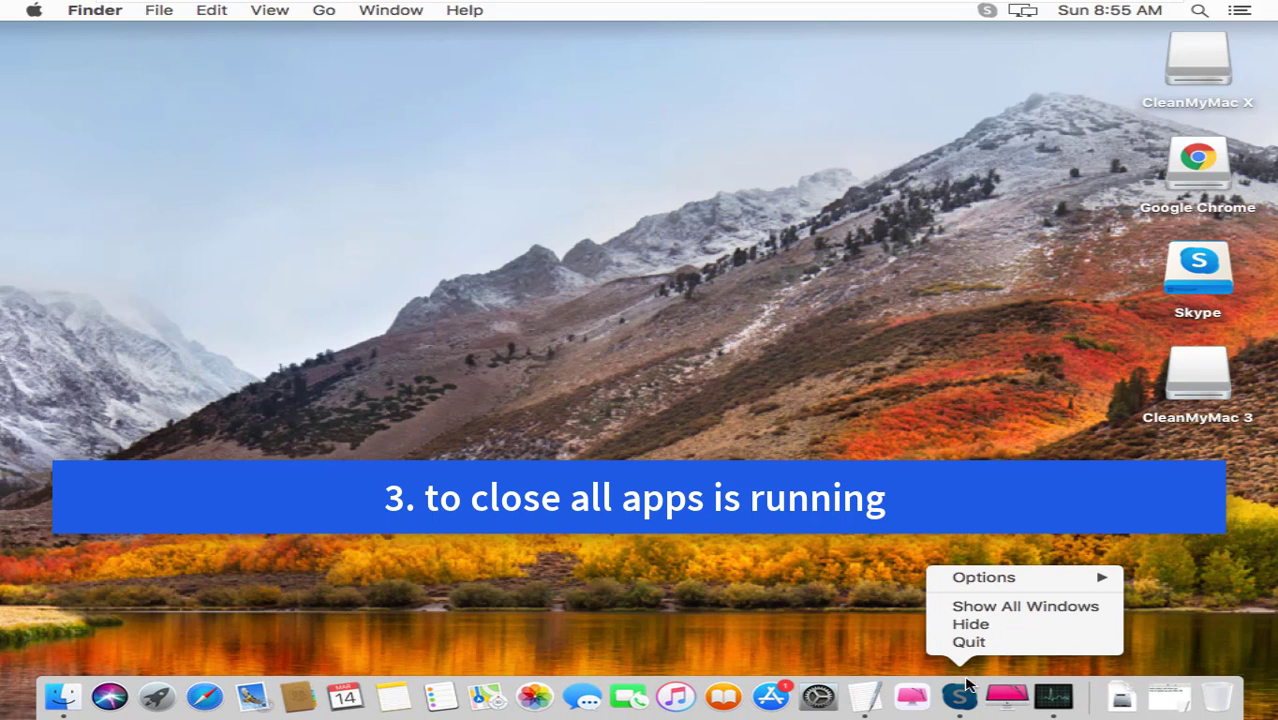
left_click(985, 646)
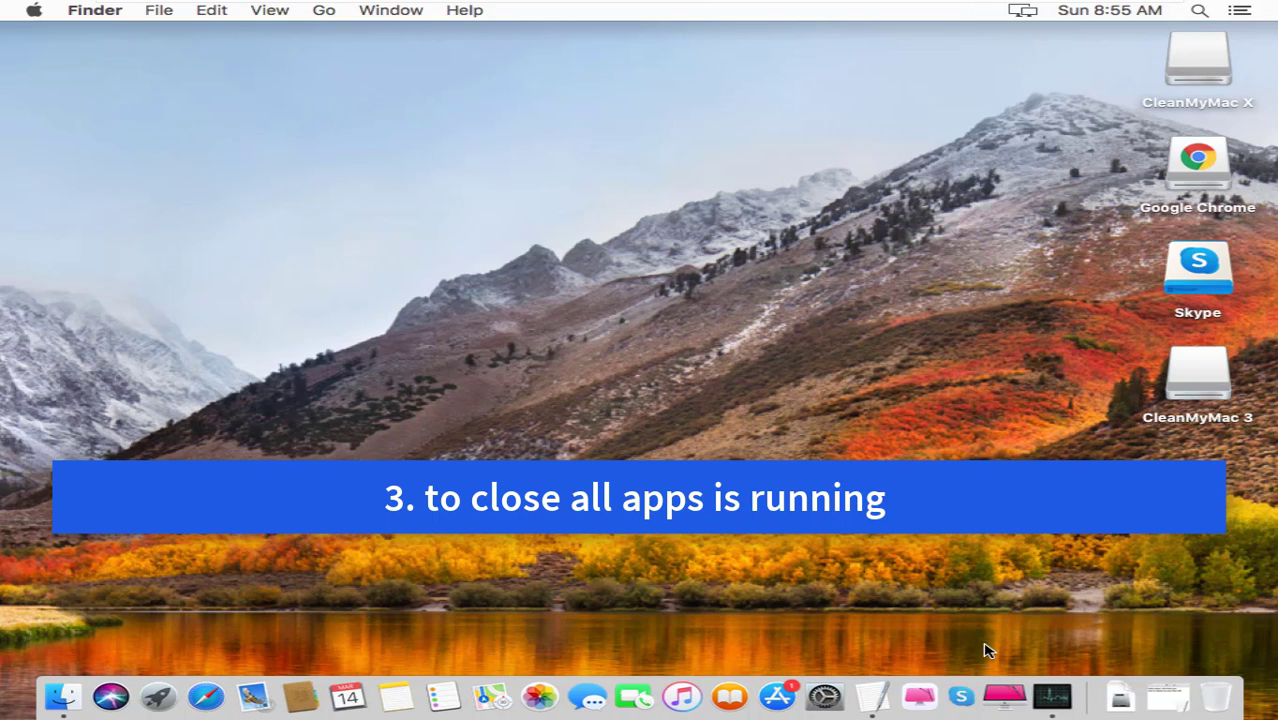
right_click(1046, 698)
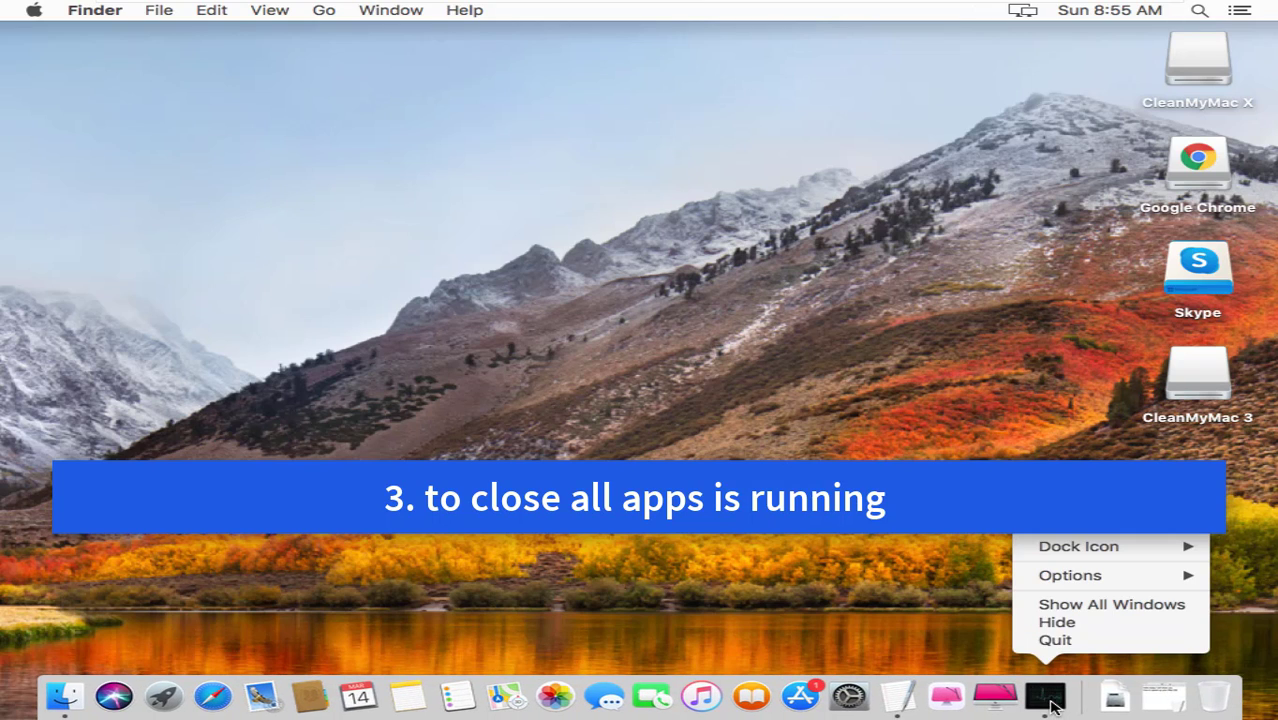
left_click(1087, 641)
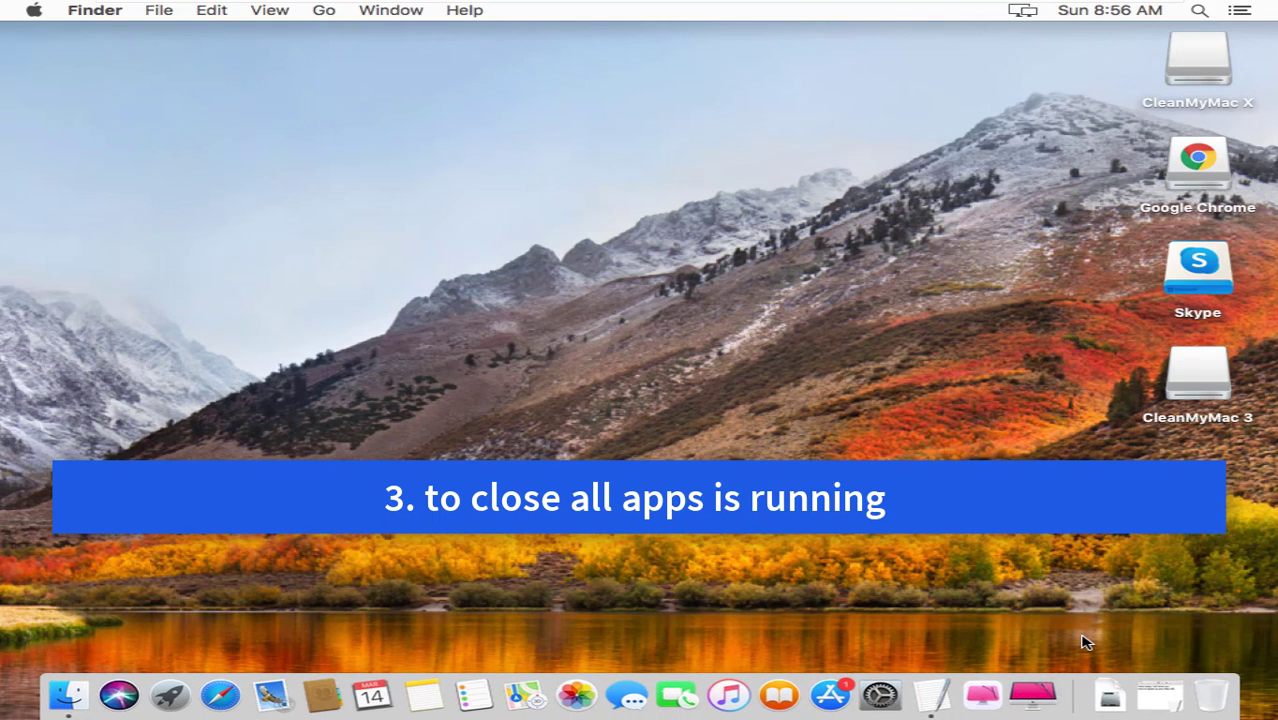
Switch to System Preferences and open the current user's Login Items under Users & Groups.
left_click(877, 692)
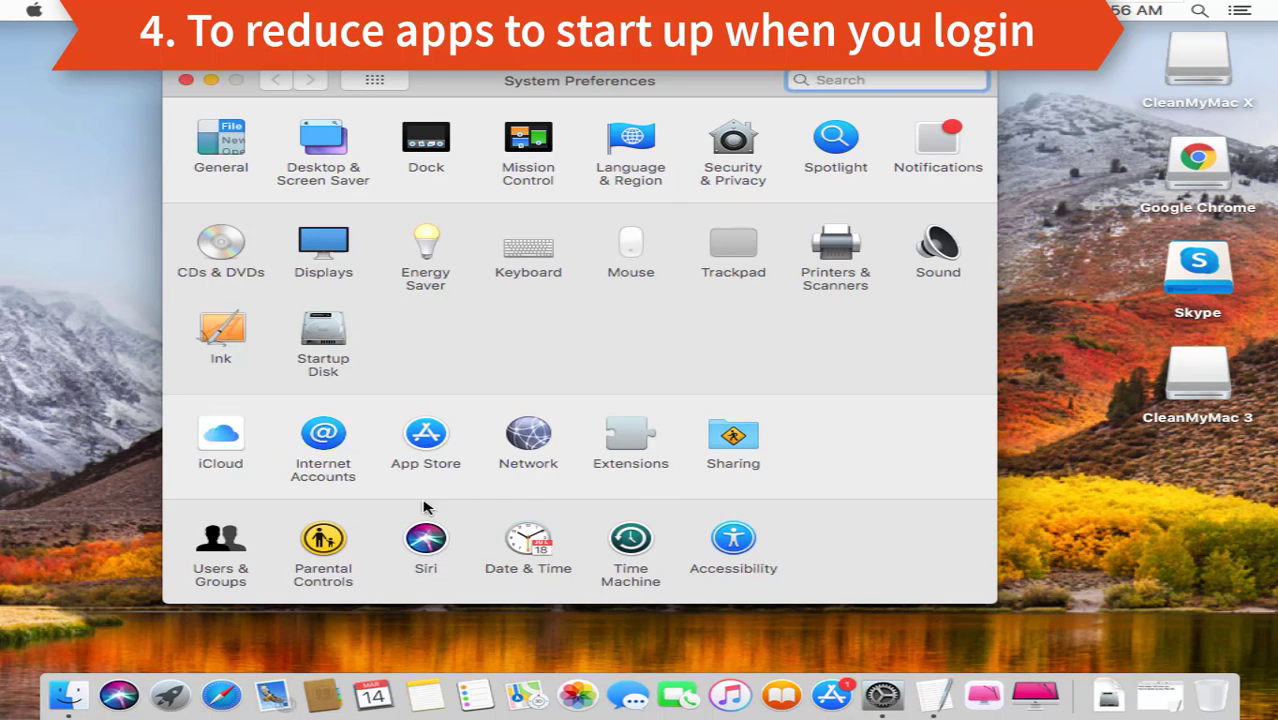
left_click(221, 545)
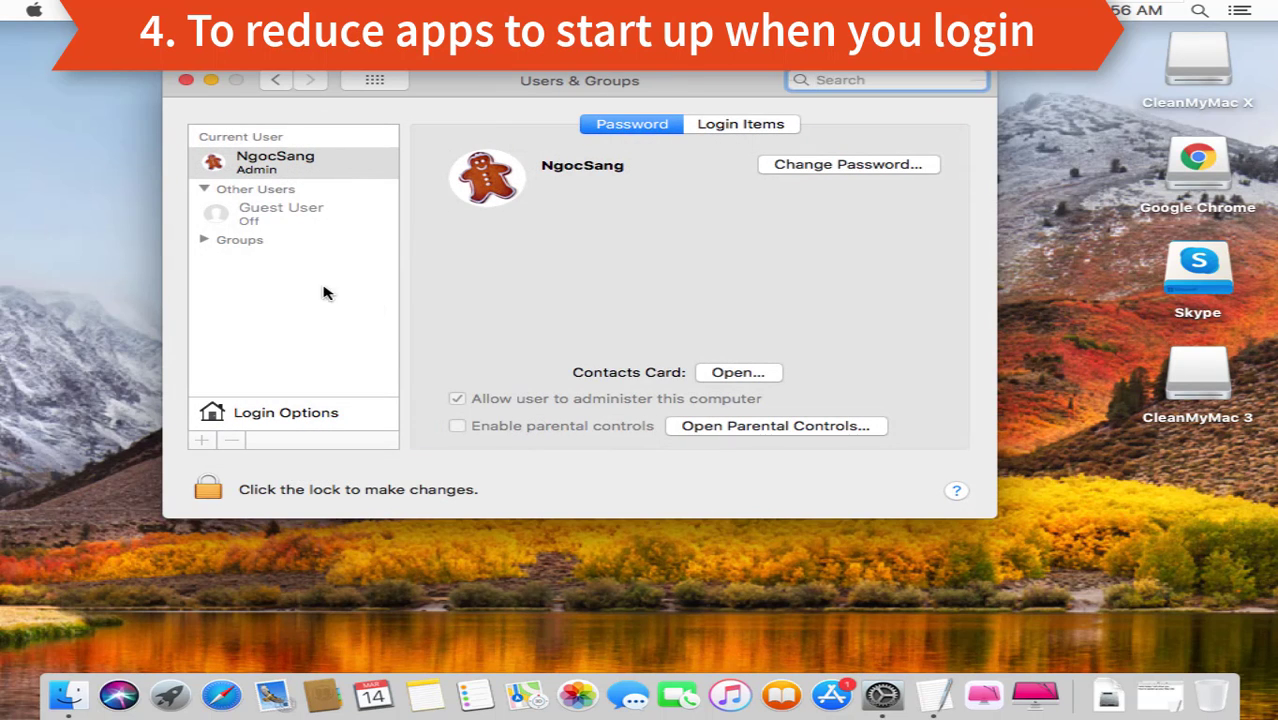
left_click(746, 126)
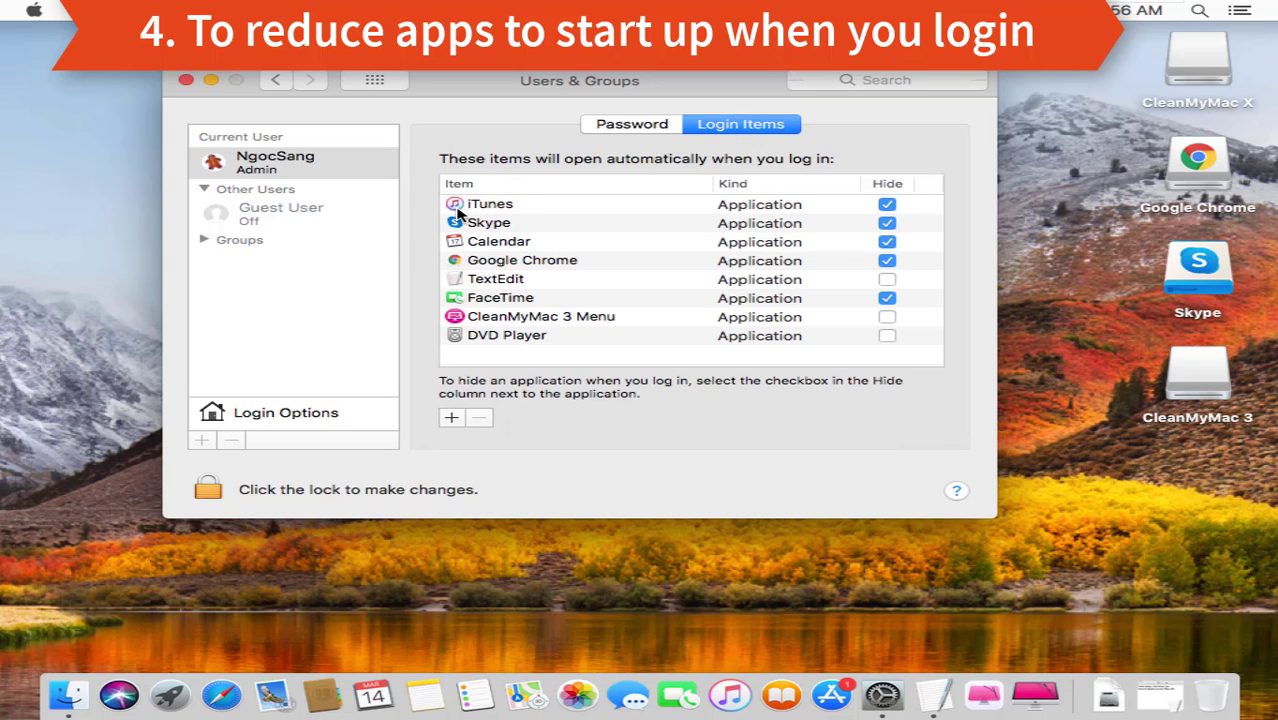
Turn off the Hide option for the login items iTunes, Skype, Calendar, Google Chrome and FaceTime.
left_click(887, 205)
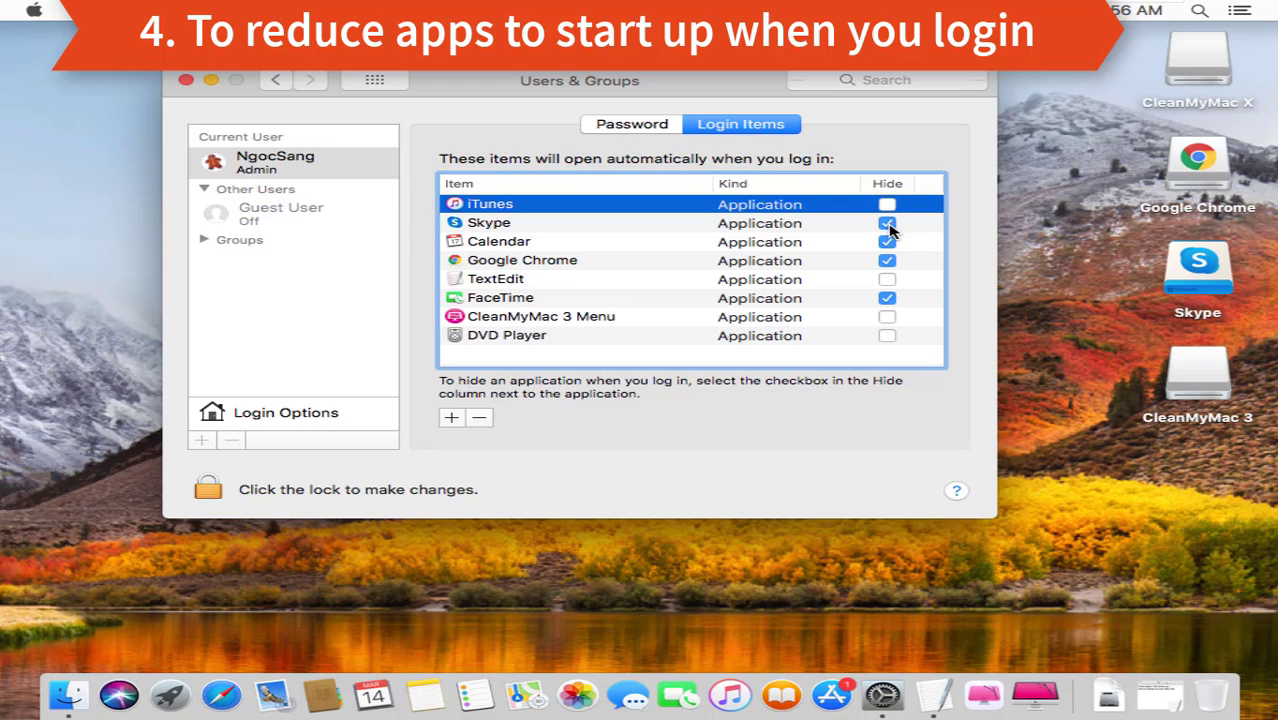
left_click(888, 224)
left_click(887, 242)
left_click(887, 260)
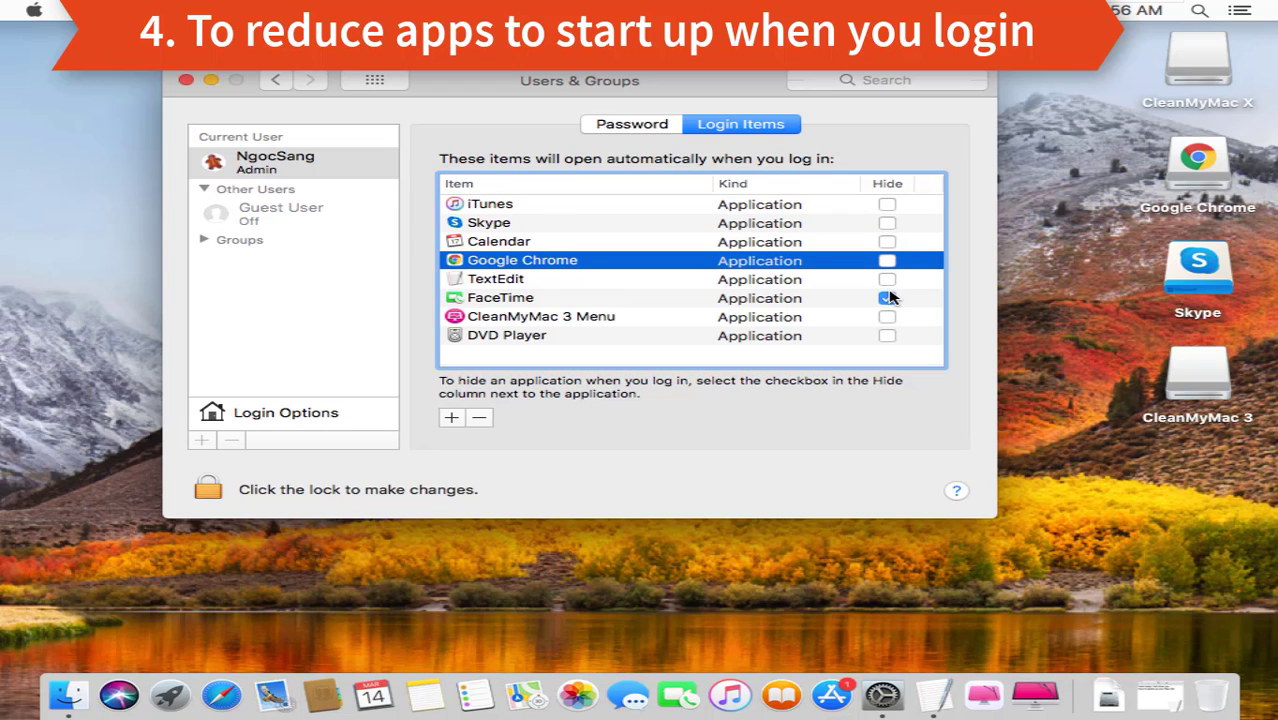
left_click(887, 298)
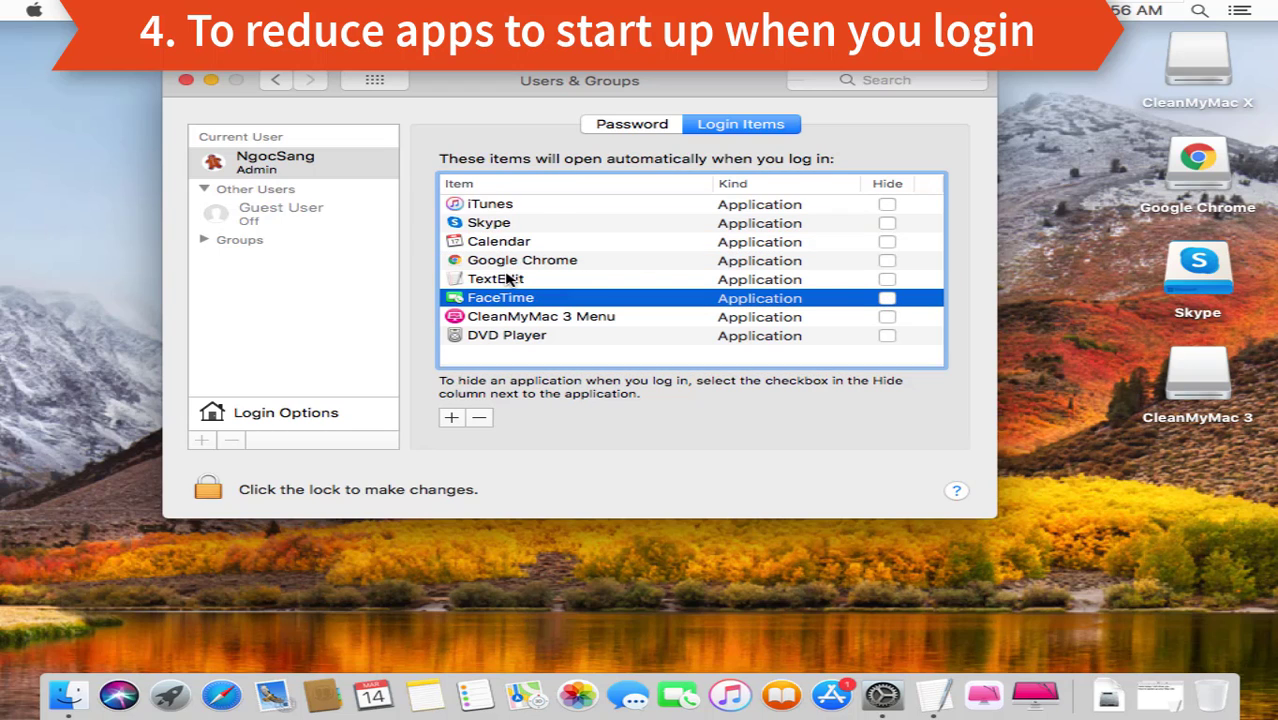
Remove Skype, DVD Player and CleanMyMac 3 Menu from the current user's login items and close the preferences window.
left_click(493, 338)
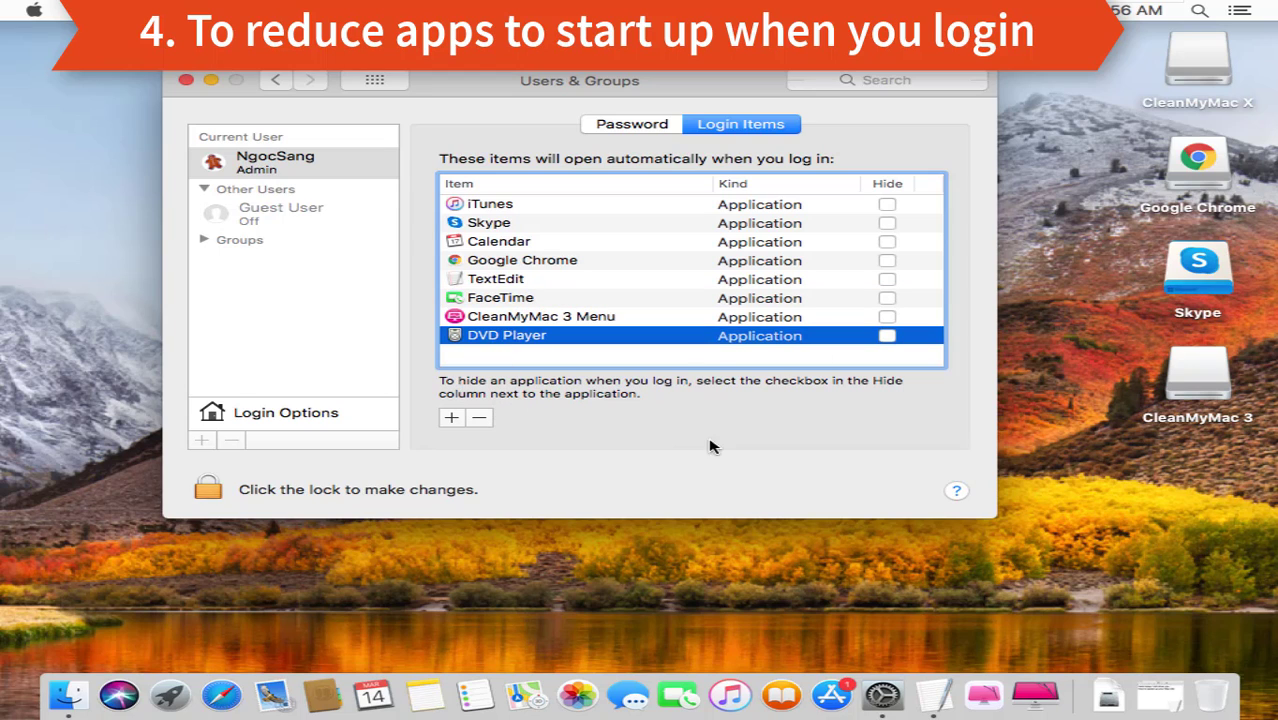
left_click_drag(630, 74, 612, 77)
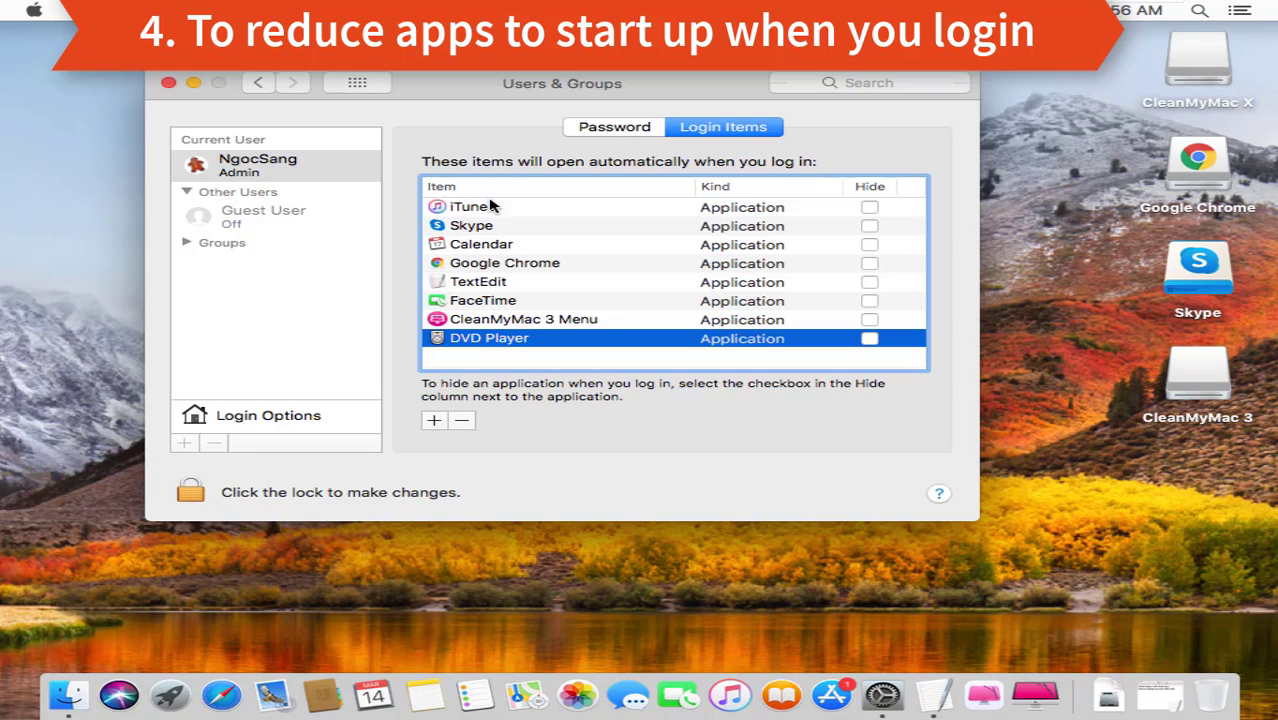
left_click(491, 206)
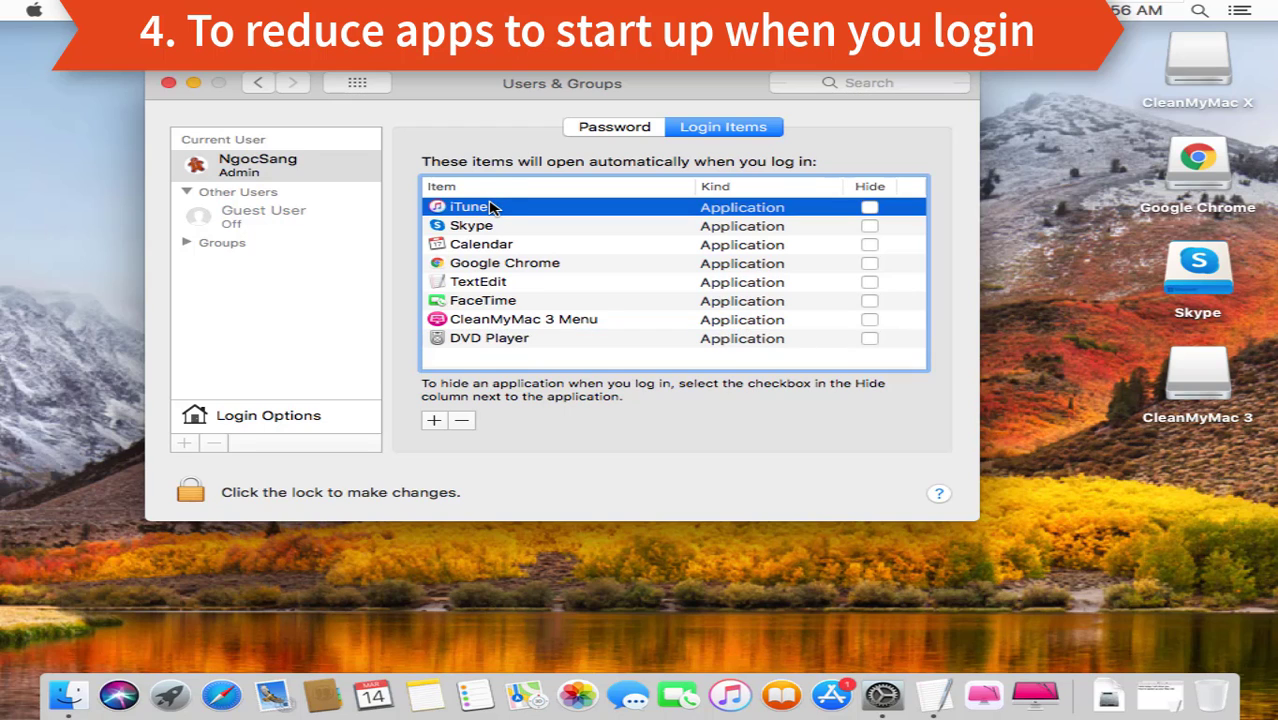
left_click(488, 226)
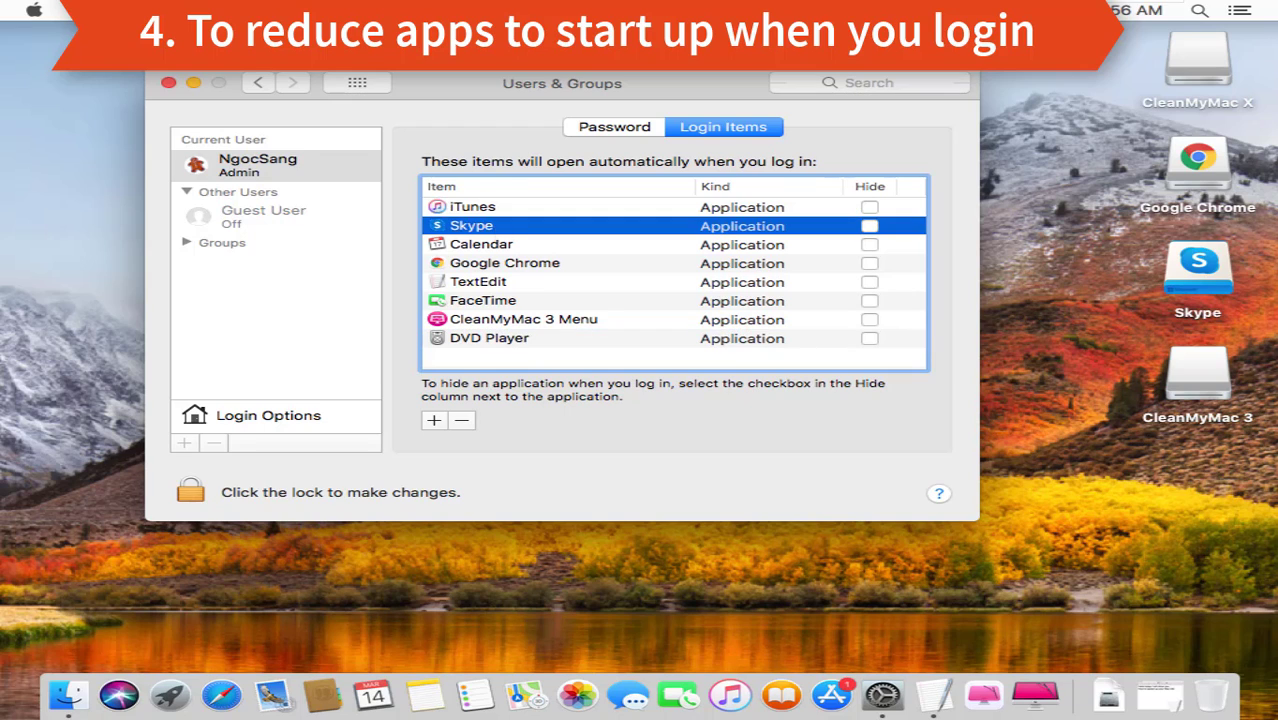
left_click(462, 420)
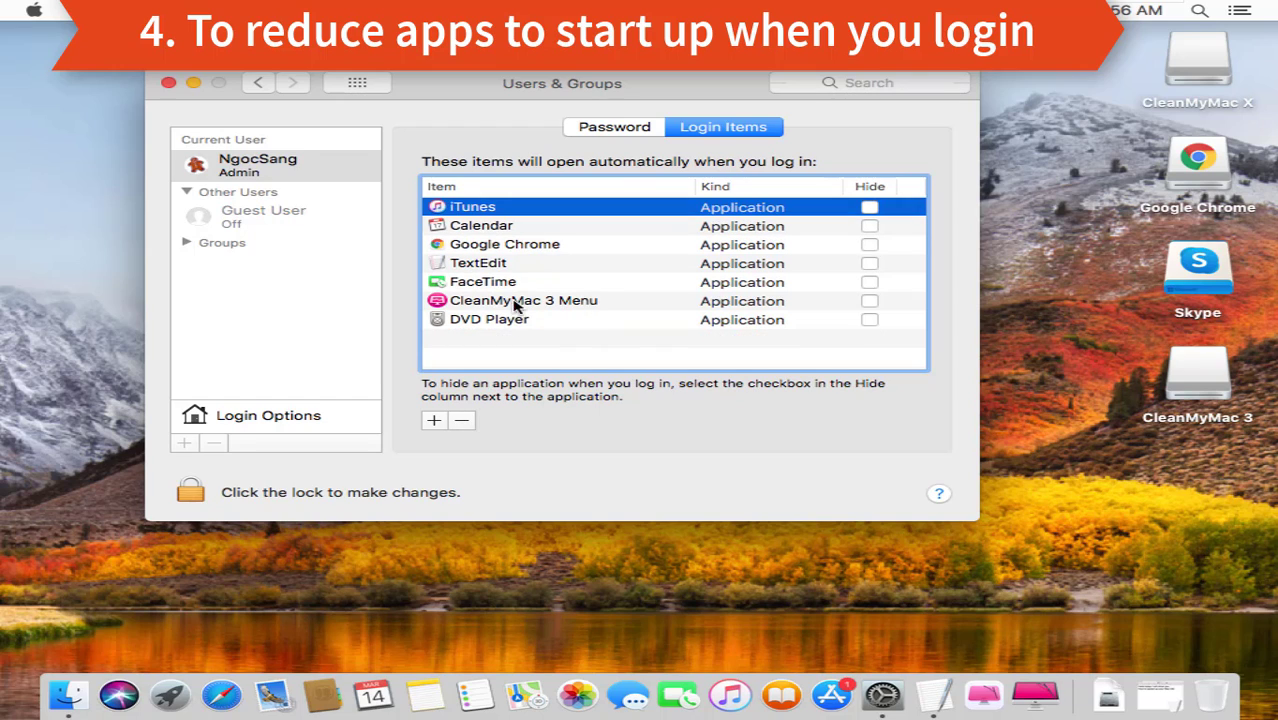
left_click(490, 322)
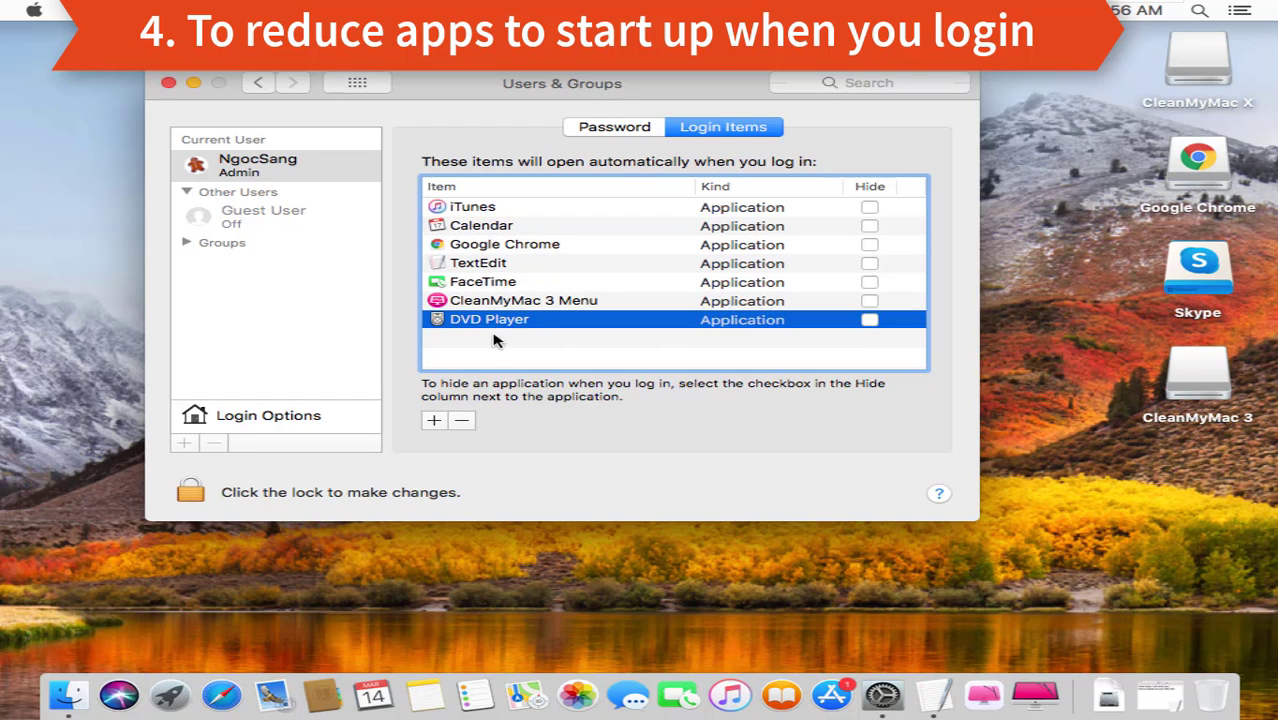
left_click(462, 420)
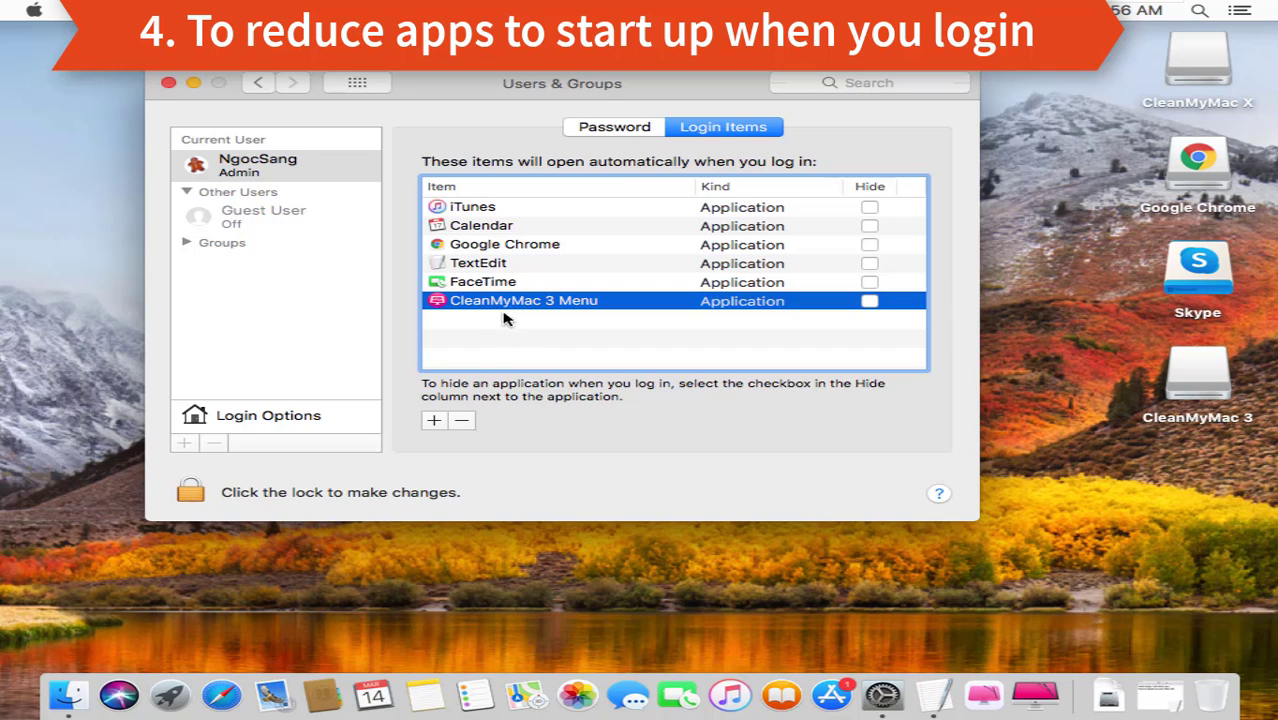
left_click(463, 421)
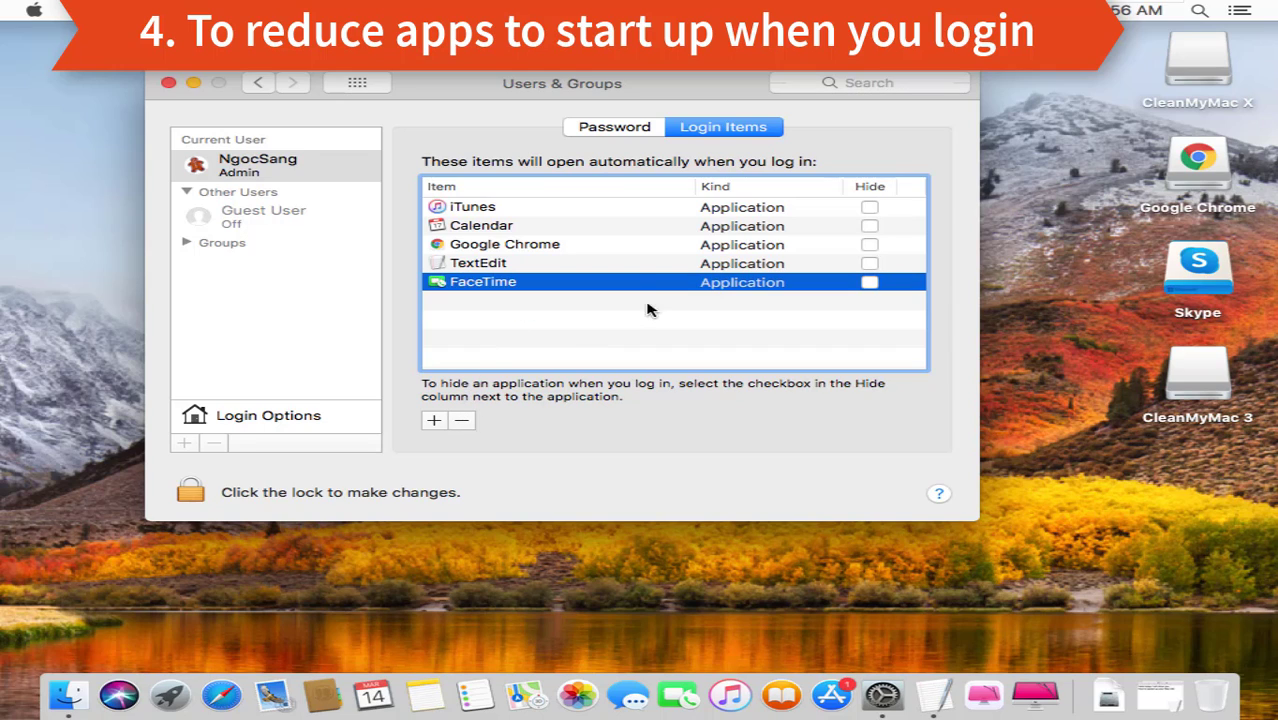
left_click(170, 83)
Switch to CleanMyMac 3 and open the Launch Agents list under Extensions.
left_click(1035, 695)
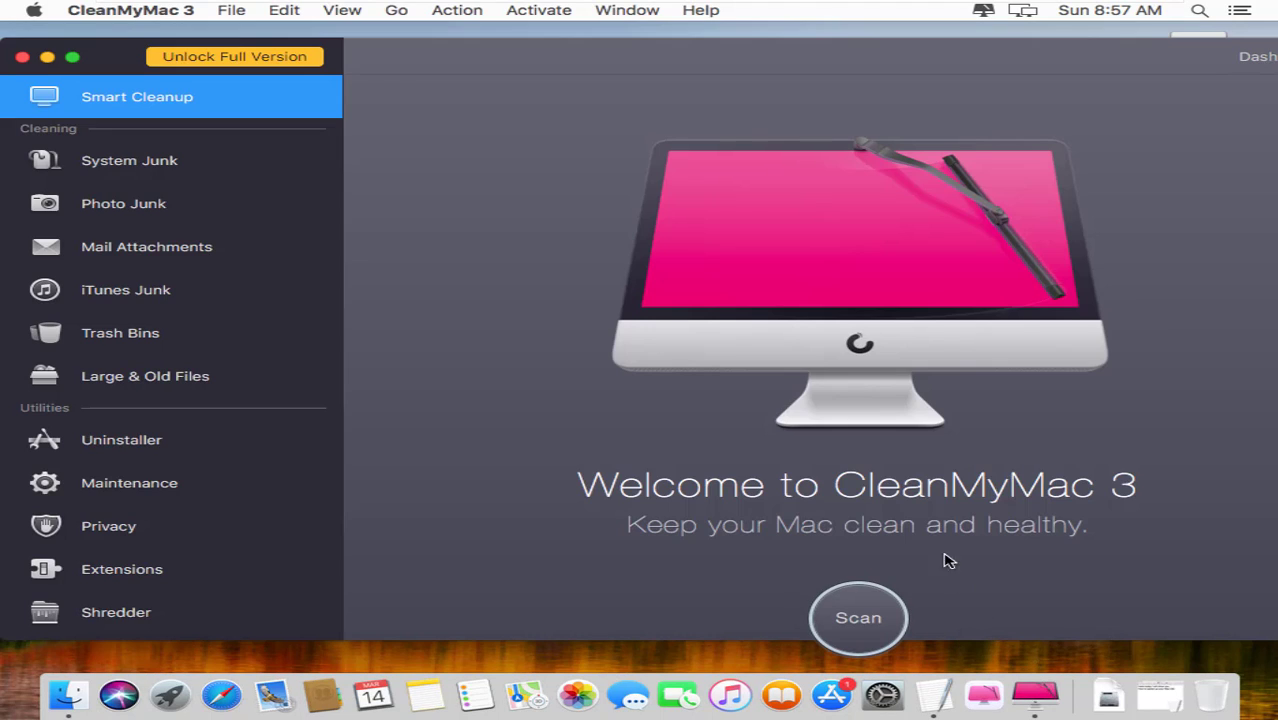
left_click(147, 572)
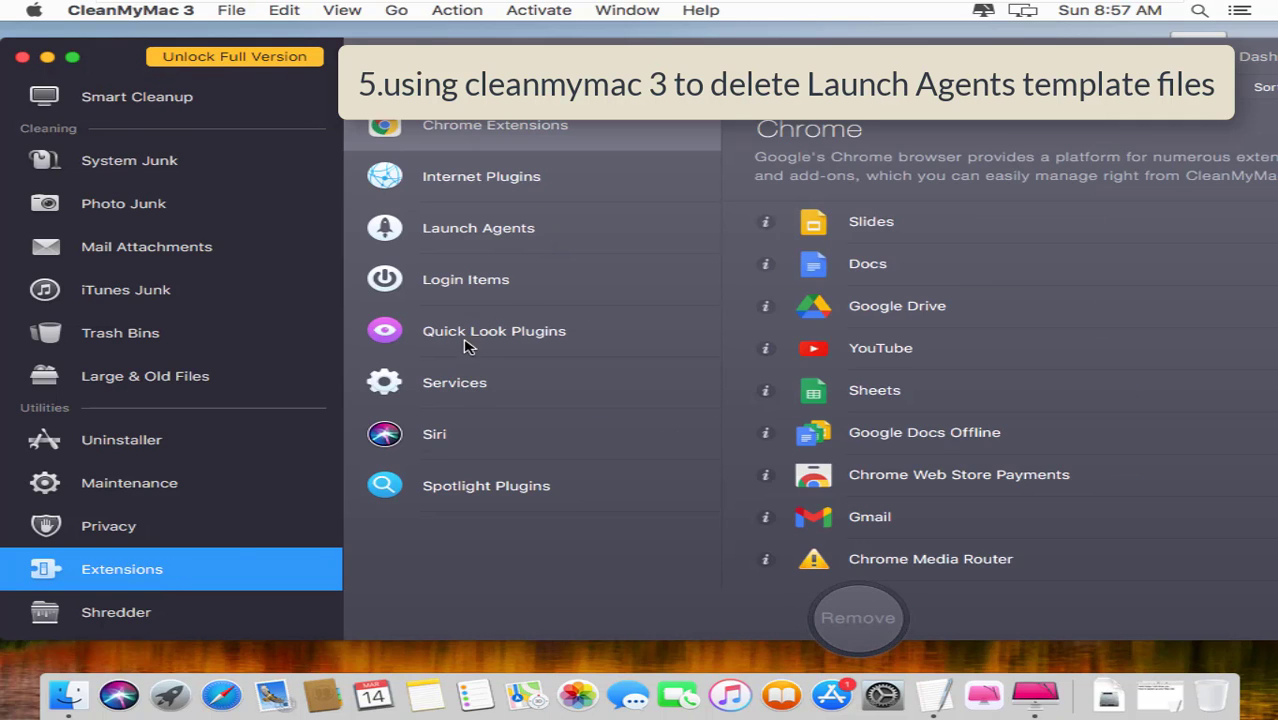
left_click(474, 233)
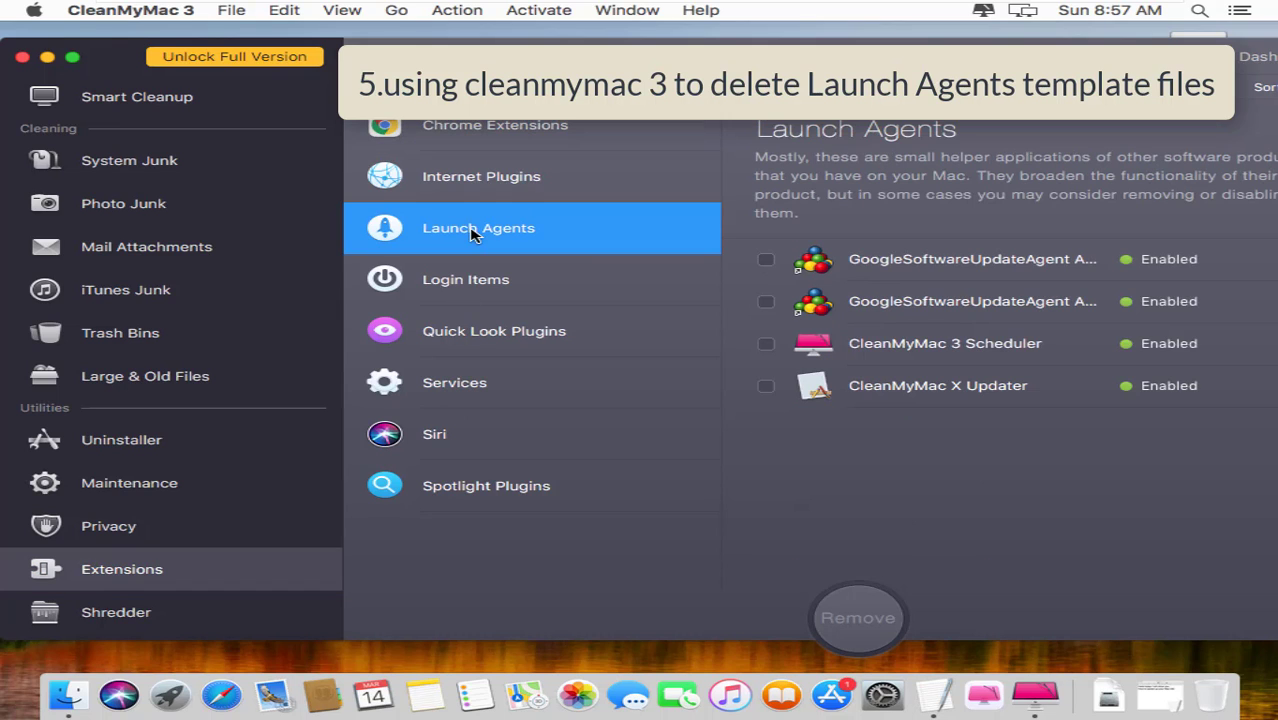
Try to remove both GoogleSoftwareUpdateAgent entries, CleanMyMac 3 Scheduler and CleanMyMac X Updater from Launch Agents, and close the window.
left_click(767, 260)
left_click(766, 301)
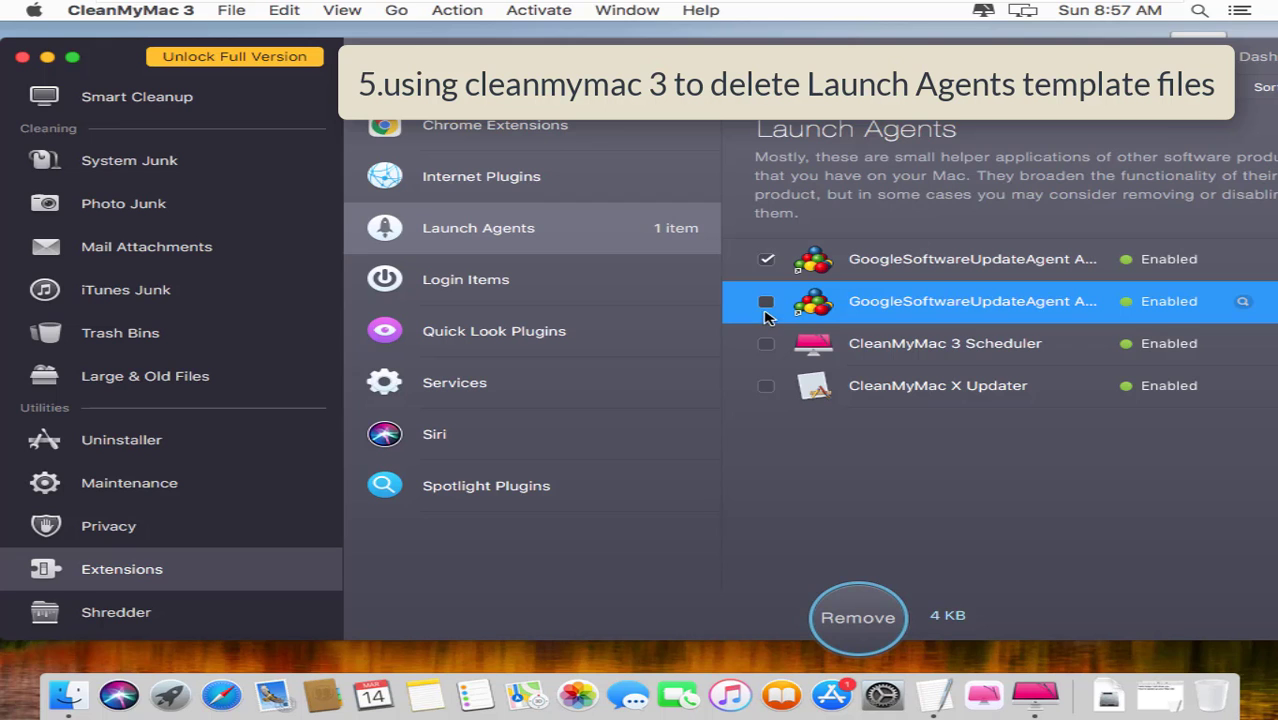
left_click(768, 346)
left_click(767, 388)
left_click(862, 617)
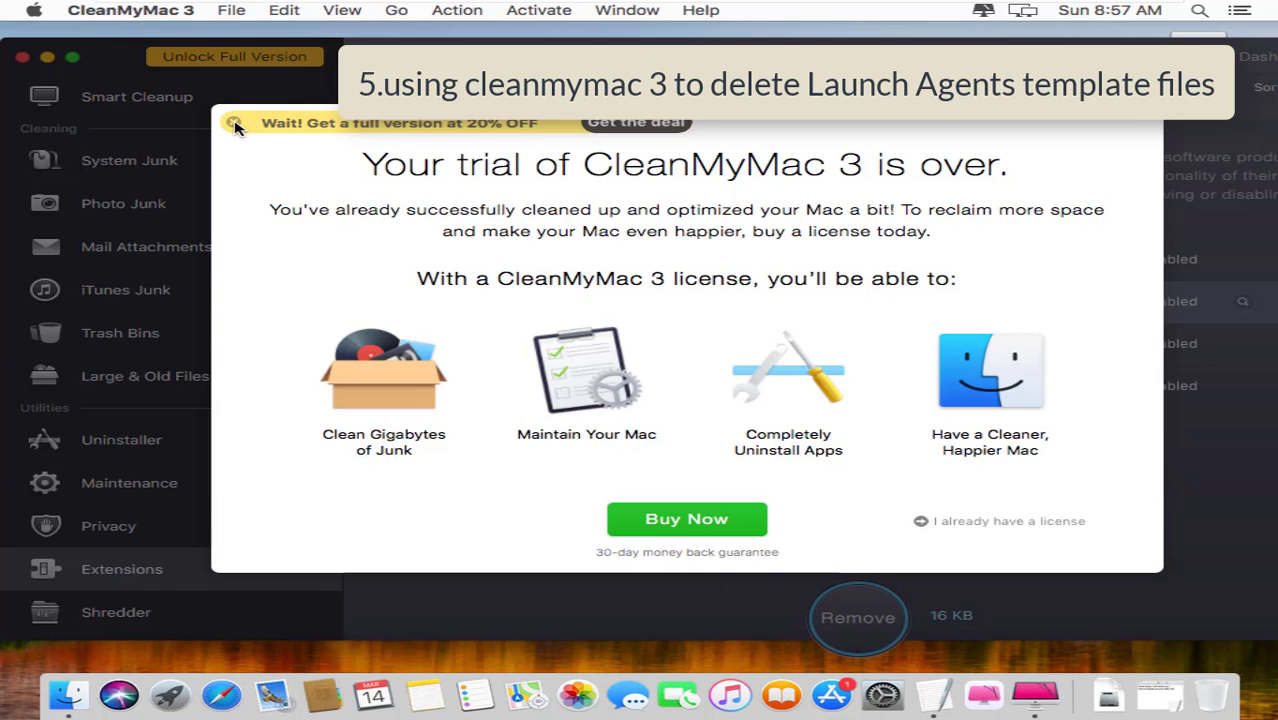
left_click(233, 124)
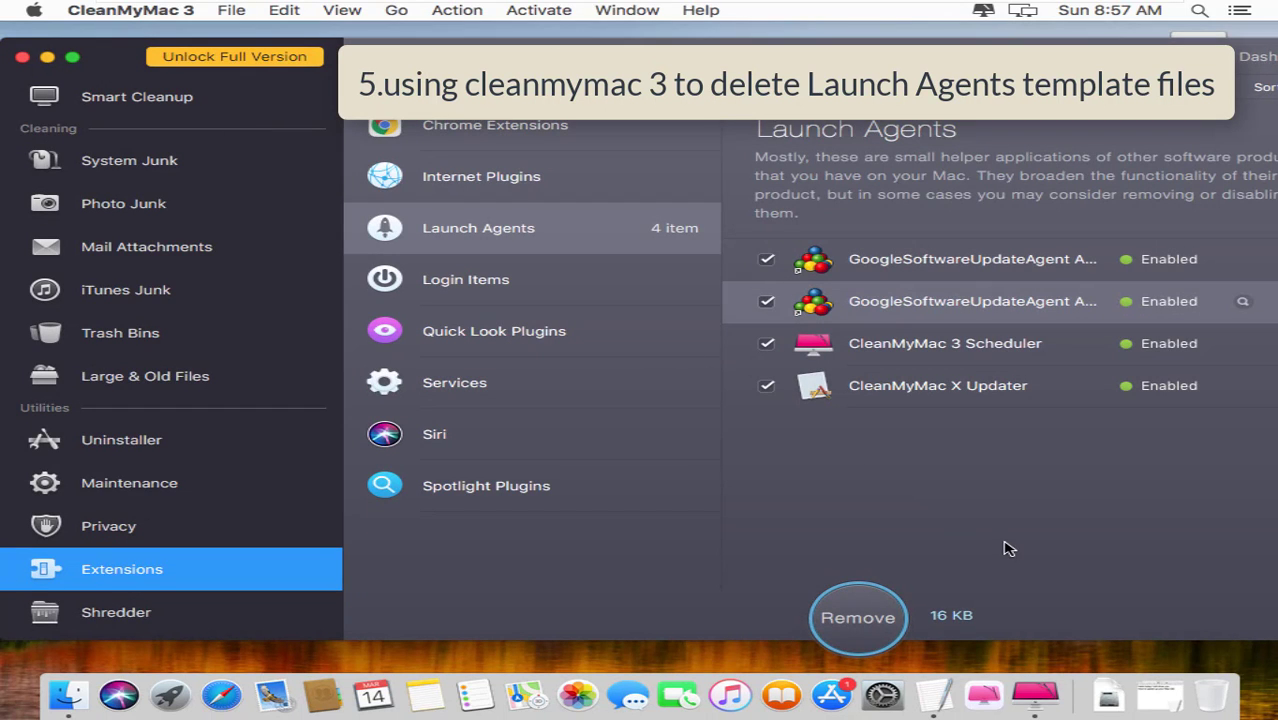
left_click(23, 58)
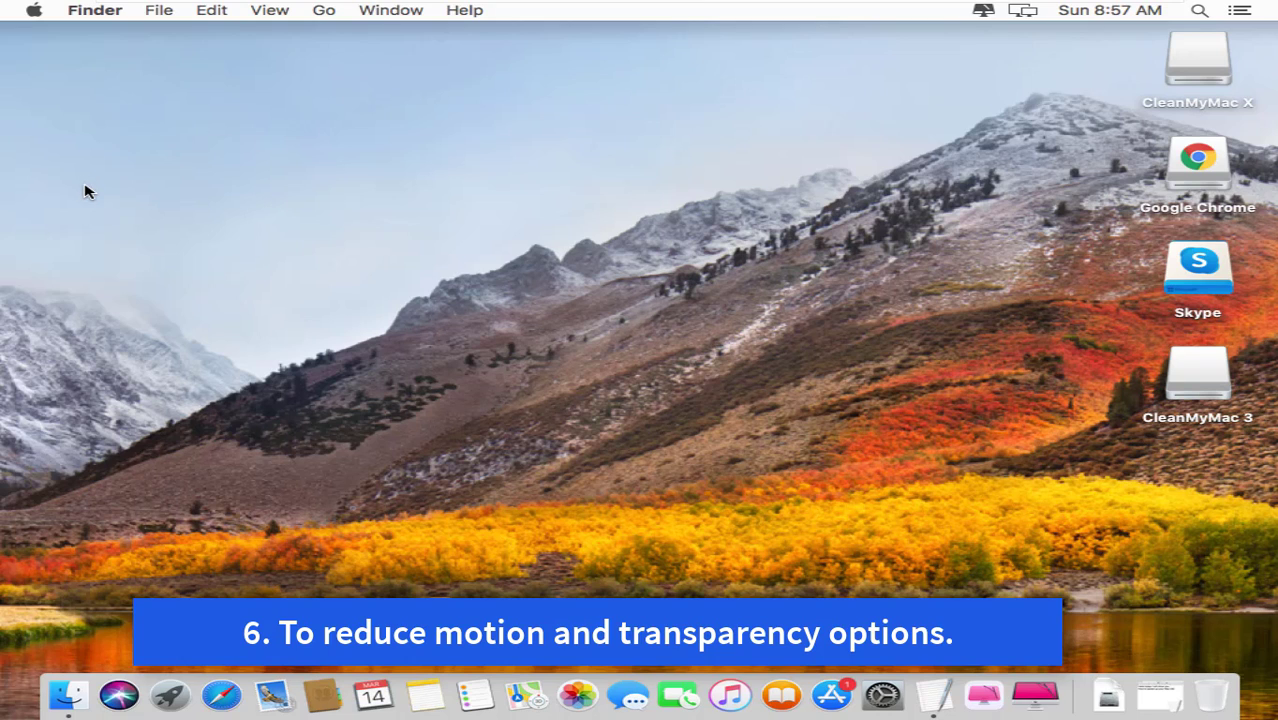
Switch to System Preferences and turn on Reduce motion in the Accessibility display settings.
left_click(888, 697)
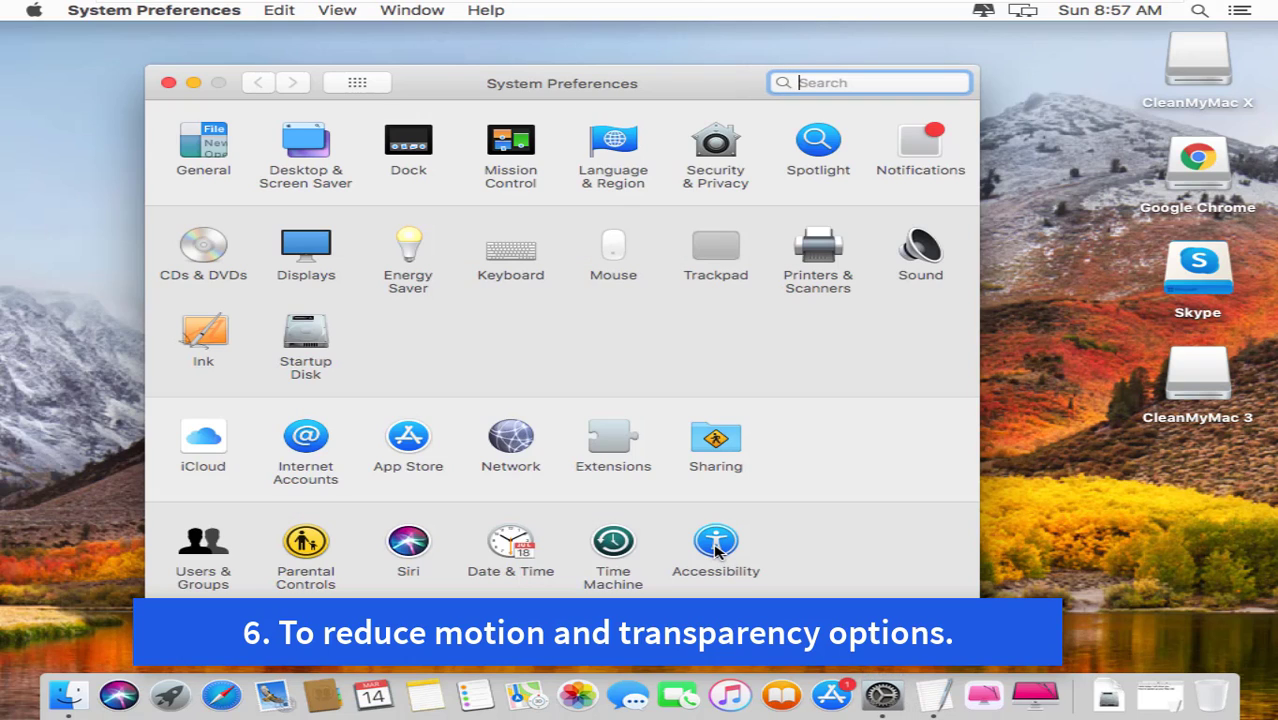
left_click(716, 545)
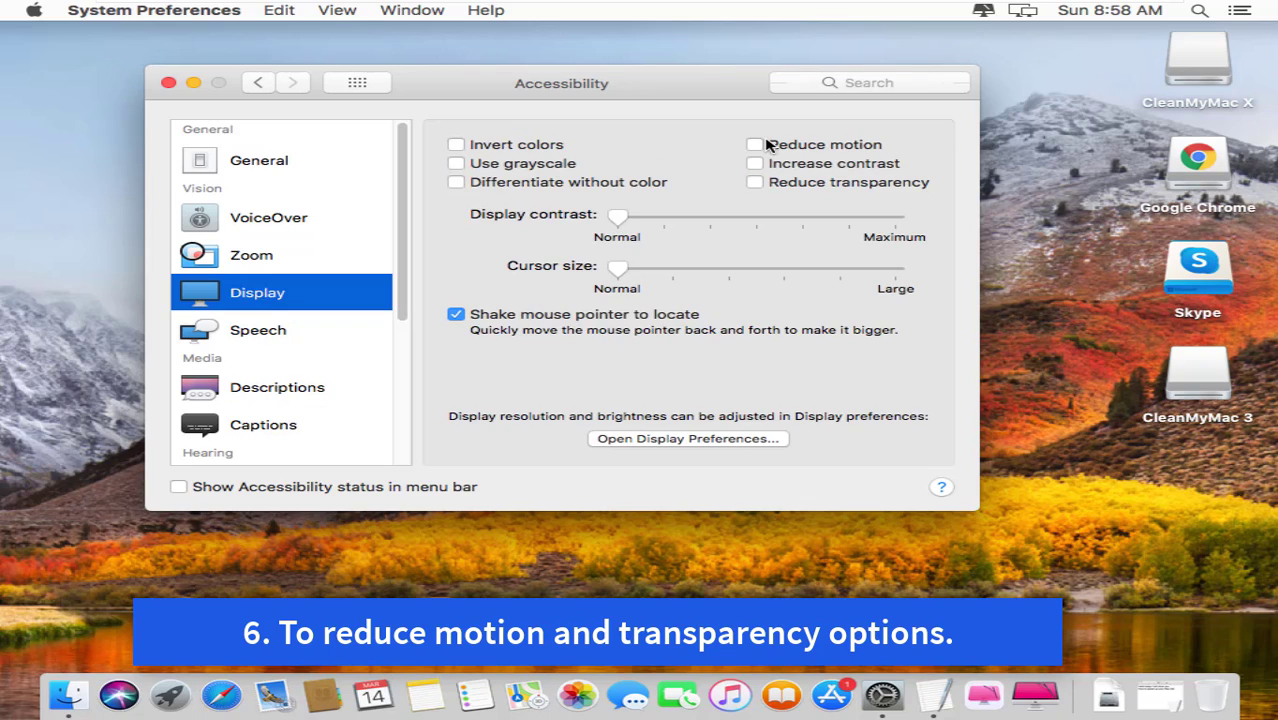
left_click(766, 145)
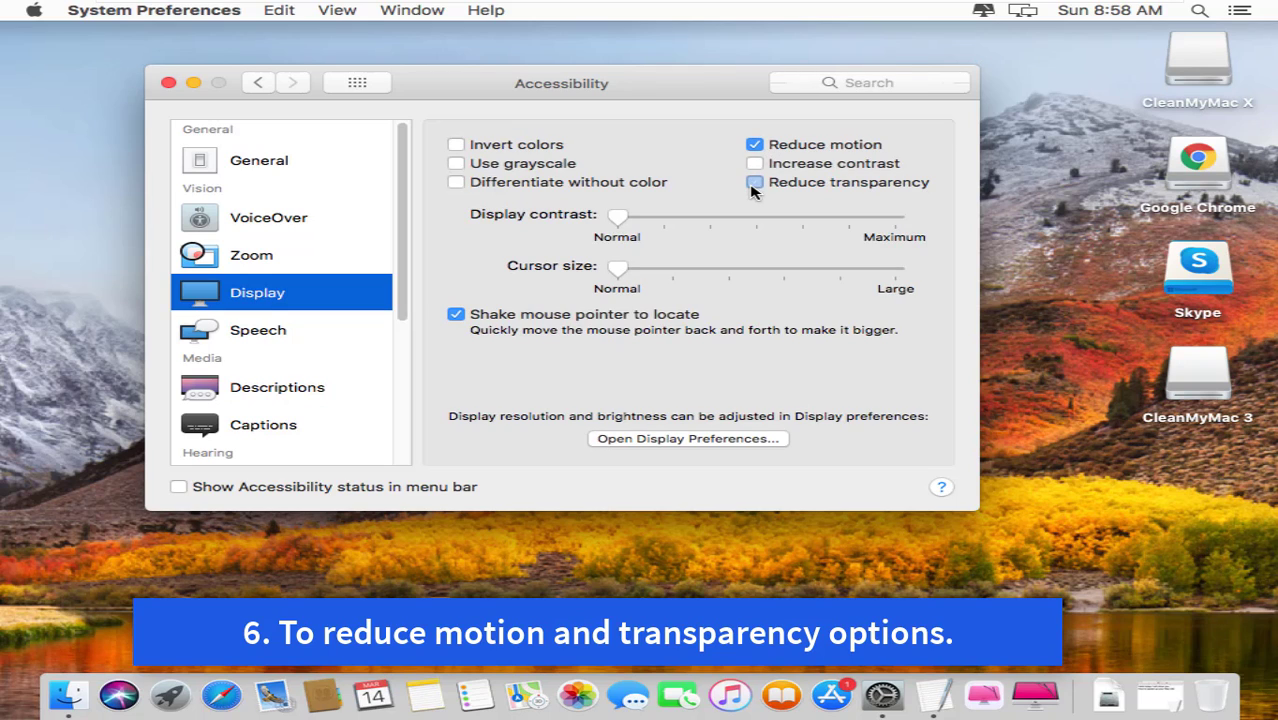